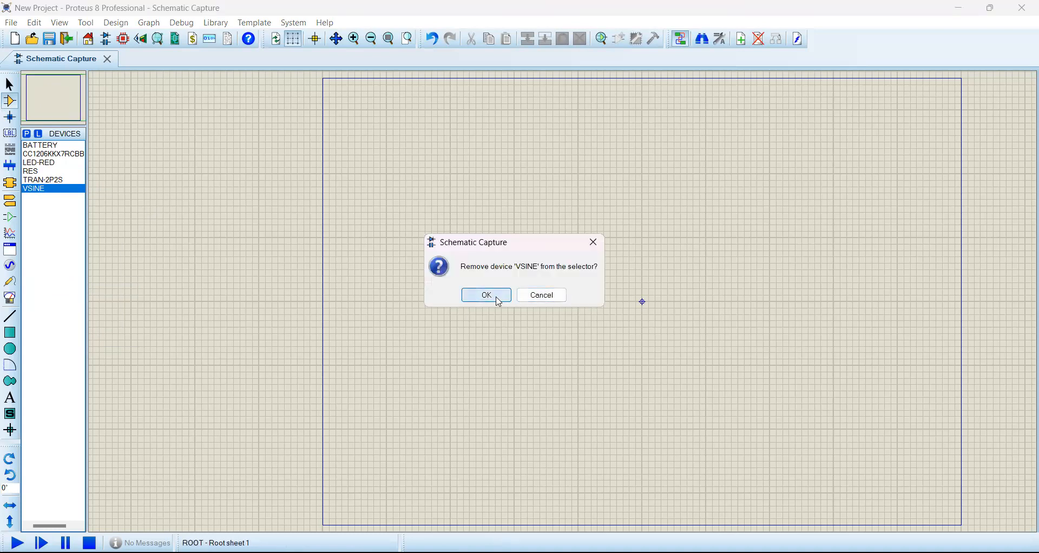
Step: Remove the VSINE and TRAN-2P2S devices from the device selector
{"action": "left_click", "coordinate": [487, 295]}
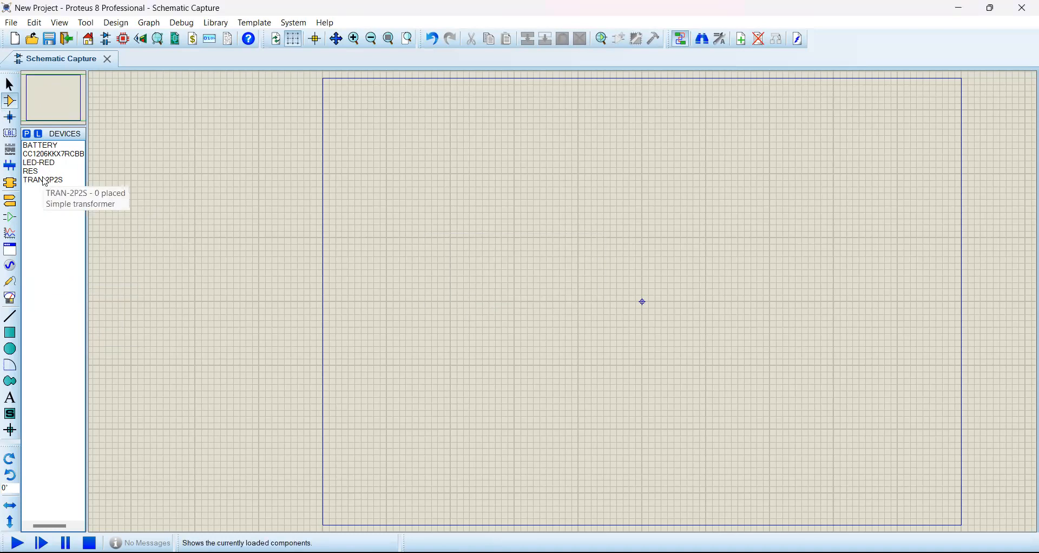
{"action": "left_click", "coordinate": [45, 181]}
{"action": "right_click", "coordinate": [42, 179]}
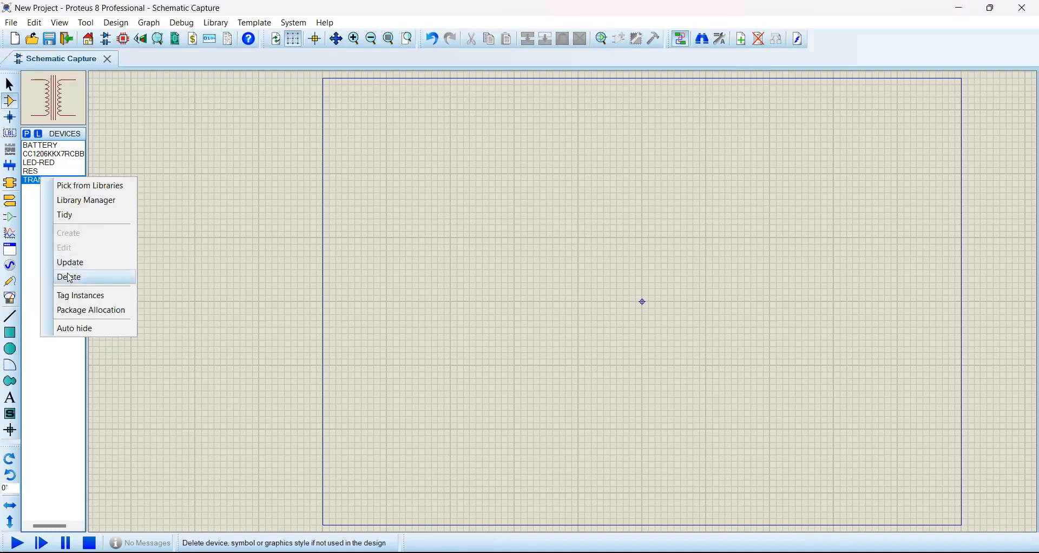
{"action": "left_click", "coordinate": [69, 278]}
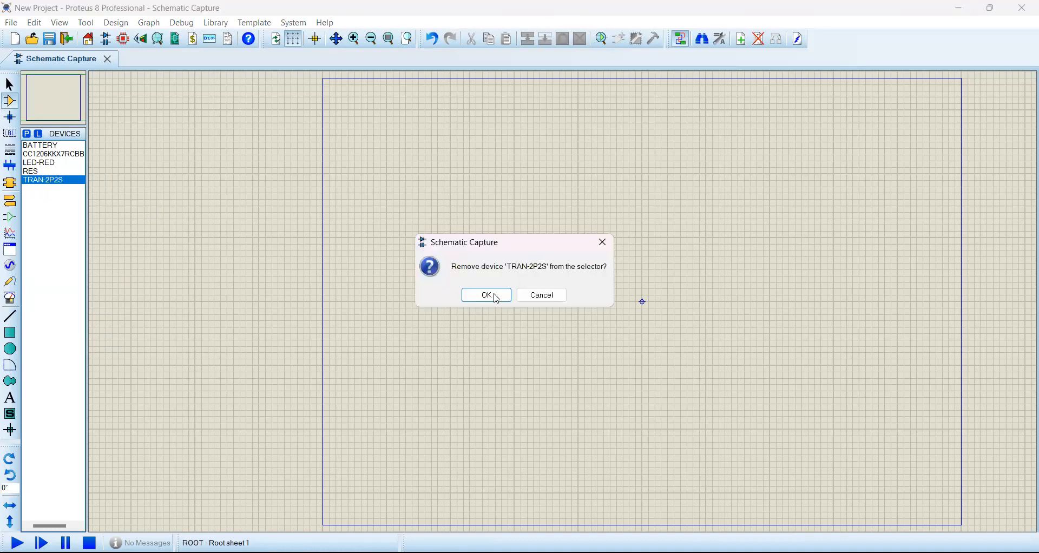
{"action": "left_click", "coordinate": [499, 296]}
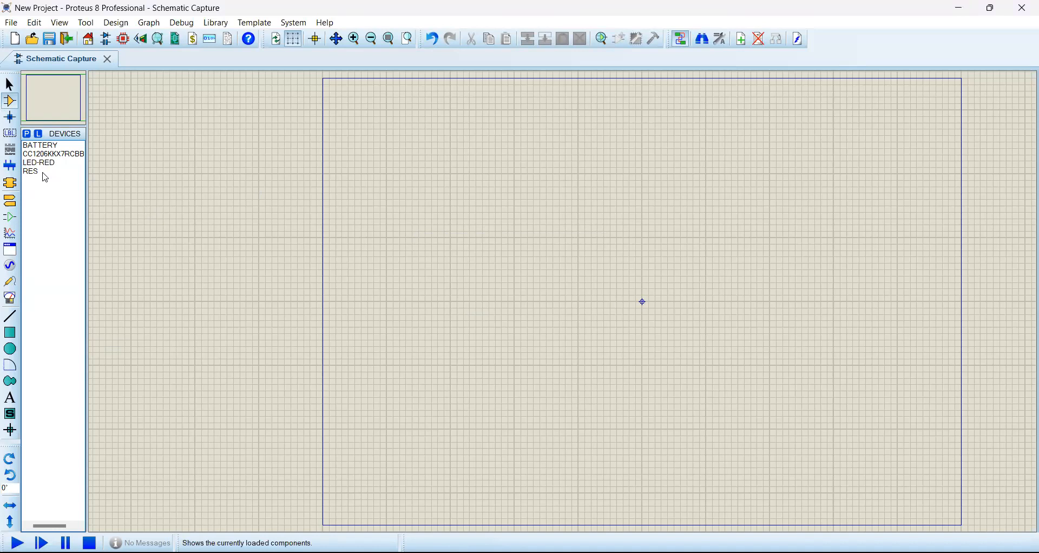
Step: Remove the LED-RED and RES devices from the device selector
{"action": "left_click", "coordinate": [43, 162]}
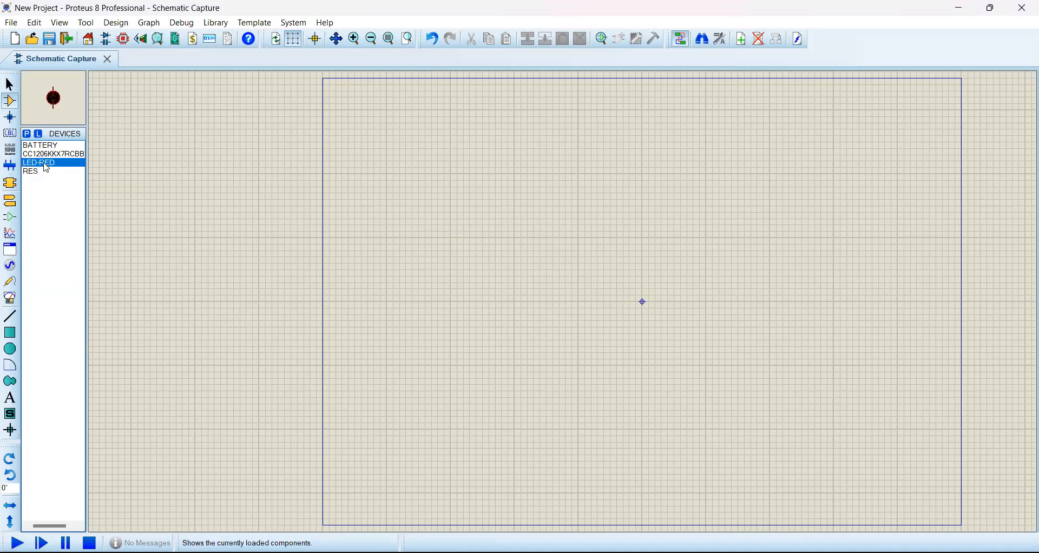
{"action": "right_click", "coordinate": [46, 165]}
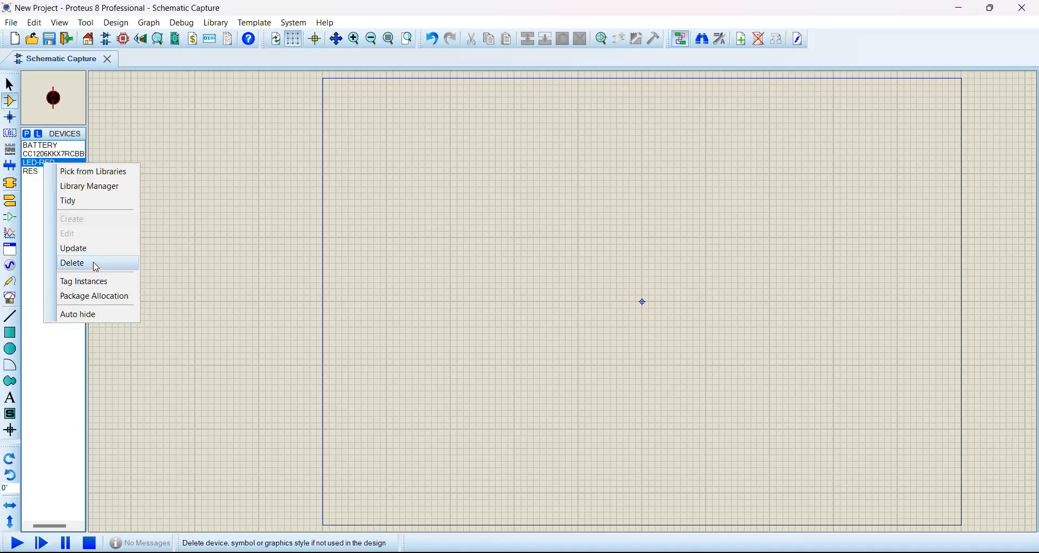
{"action": "left_click", "coordinate": [96, 265]}
{"action": "left_click", "coordinate": [469, 302]}
{"action": "right_click", "coordinate": [46, 165]}
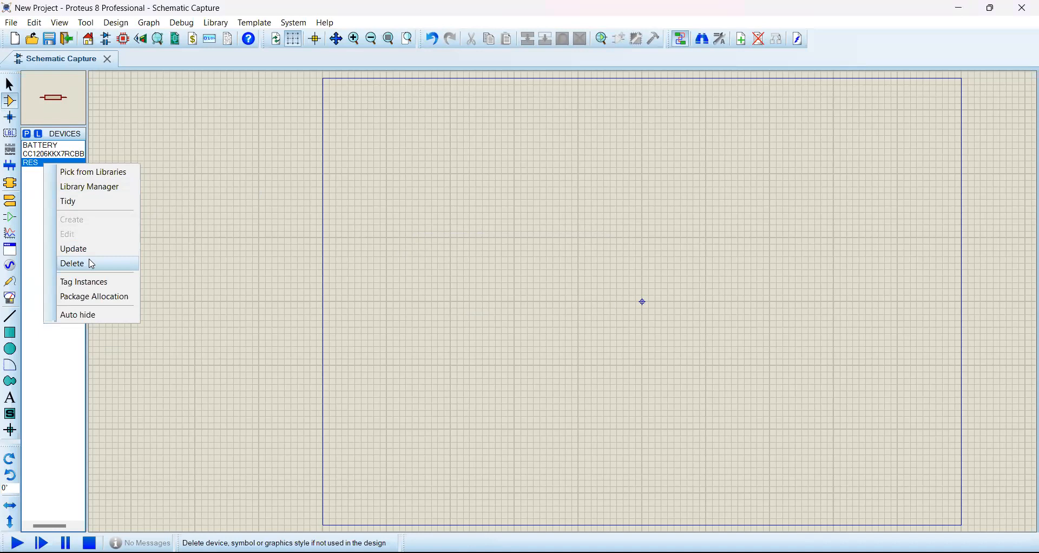
{"action": "left_click", "coordinate": [92, 264]}
{"action": "left_click", "coordinate": [477, 295]}
Step: Remove the CC1206KKX7RCBB102 capacitor and the BATTERY device from the device selector
{"action": "right_click", "coordinate": [52, 155]}
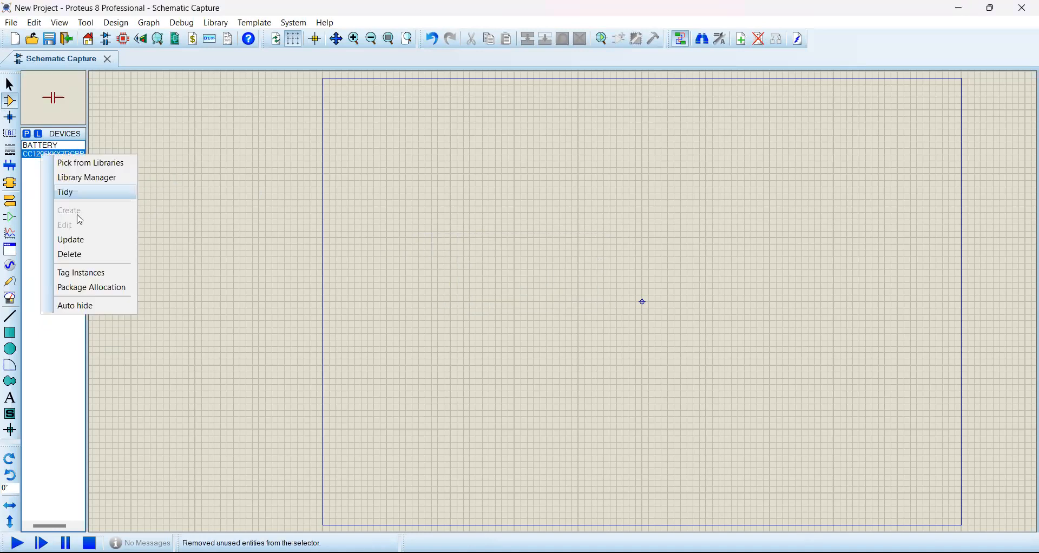
{"action": "left_click", "coordinate": [71, 256]}
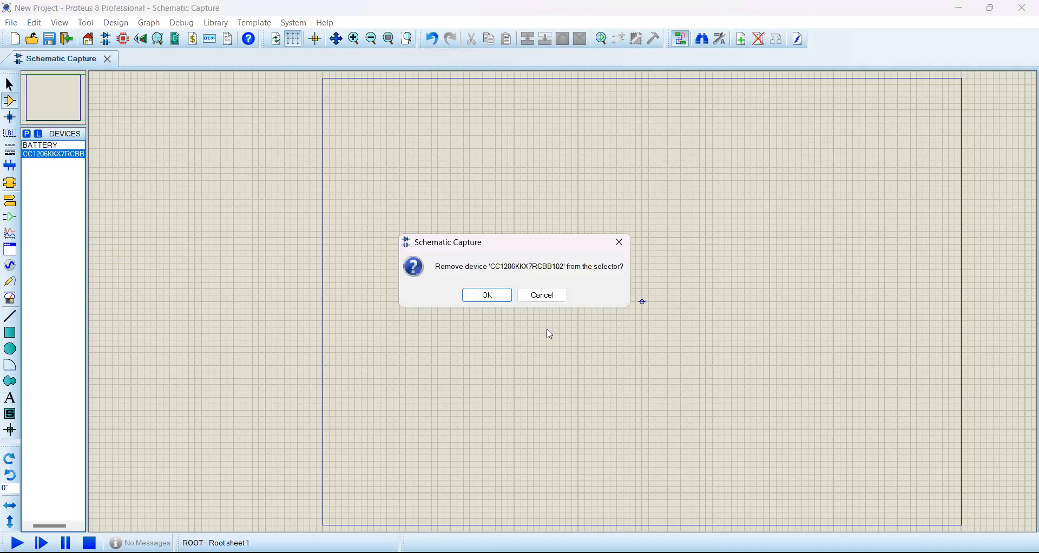
{"action": "left_click", "coordinate": [487, 294]}
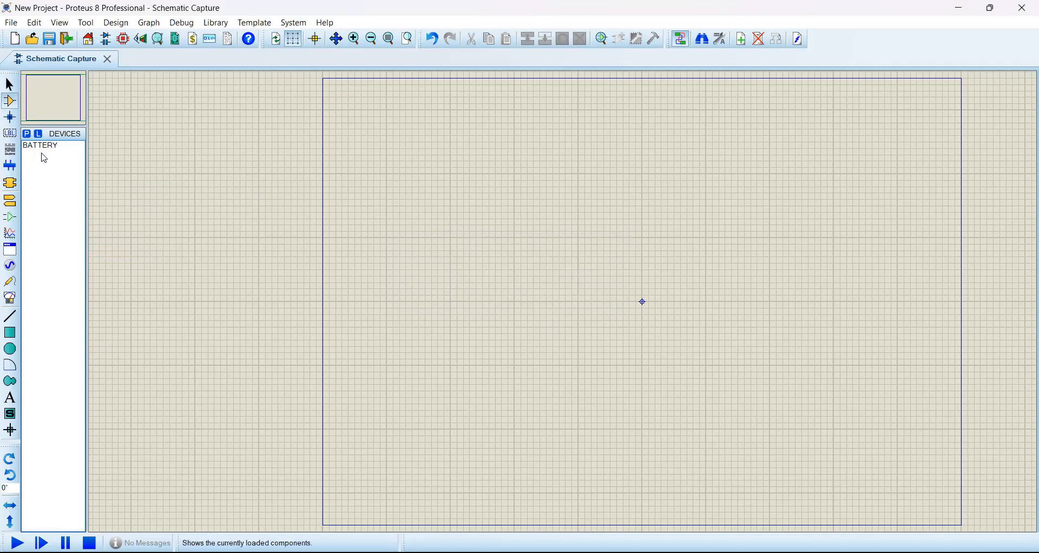
{"action": "right_click", "coordinate": [43, 147]}
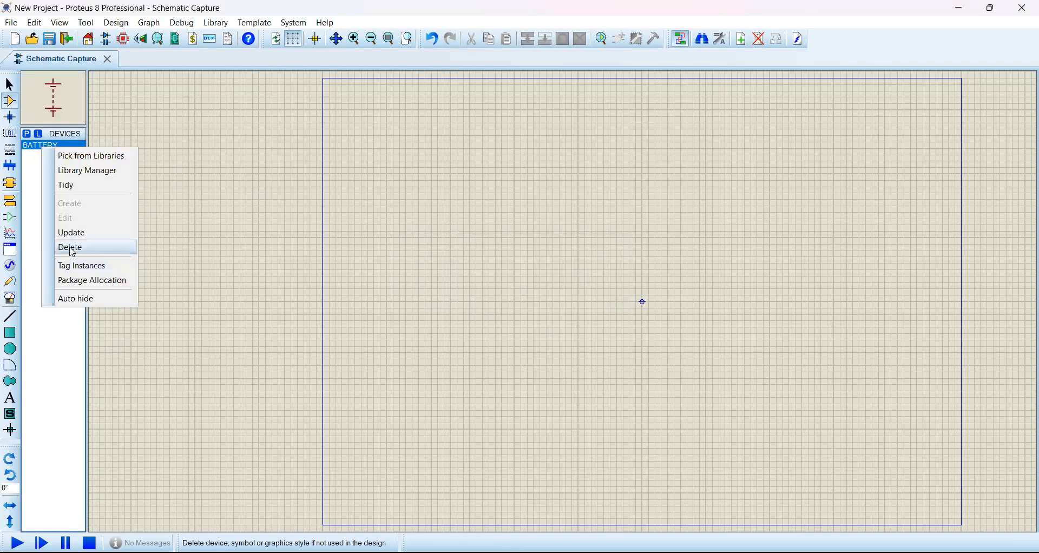
{"action": "left_click", "coordinate": [72, 250]}
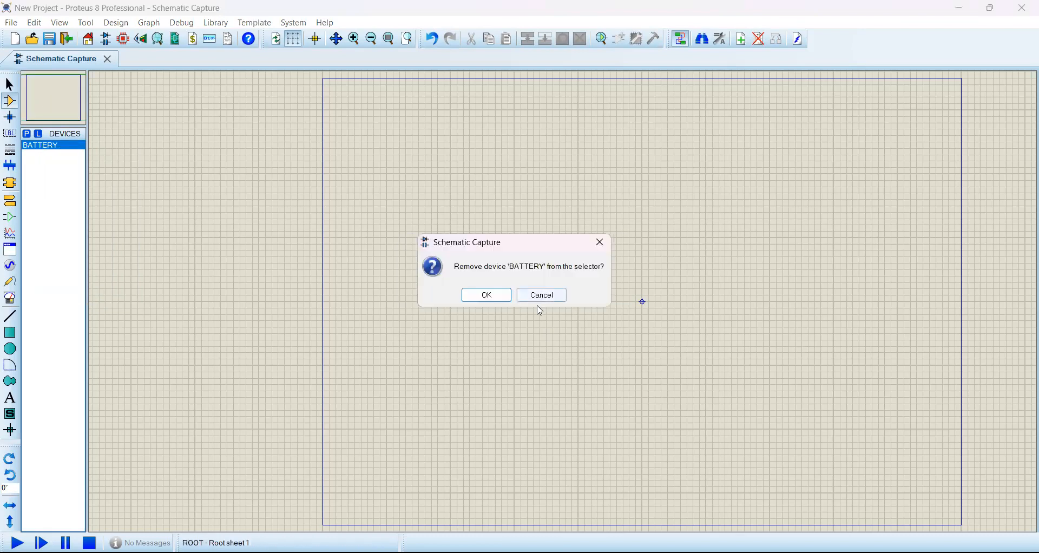
{"action": "left_click", "coordinate": [485, 295]}
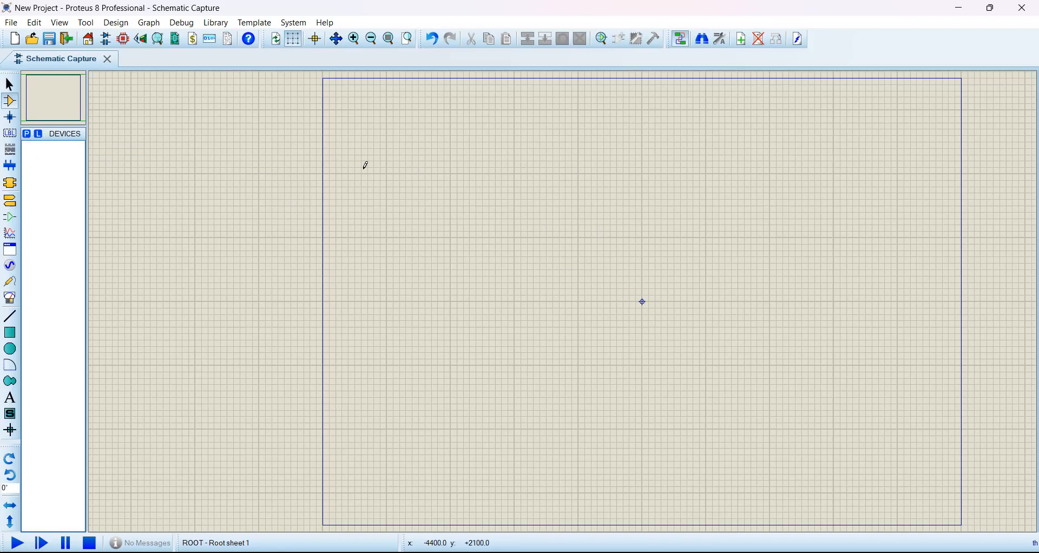
Step: Search the device libraries for "res" and add the generic RES resistor to the device list
{"action": "left_click", "coordinate": [25, 139]}
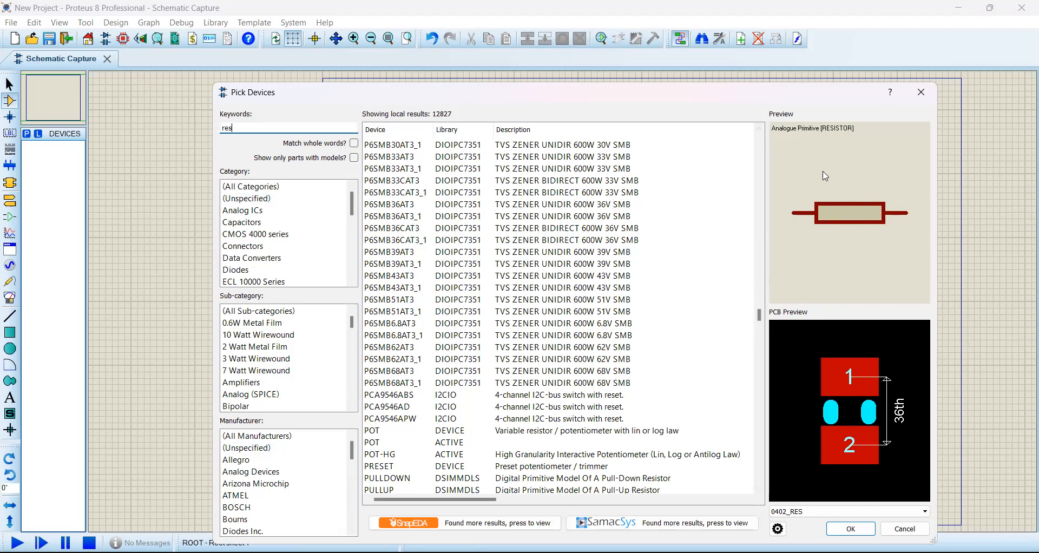
{"action": "mouse_move", "coordinate": [648, 243]}
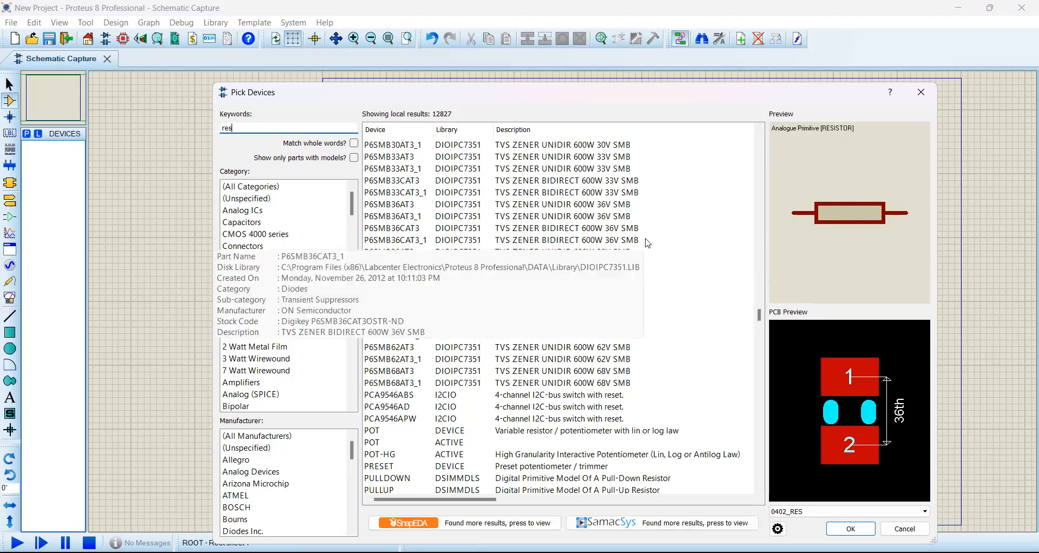
{"action": "key", "text": "Return"}
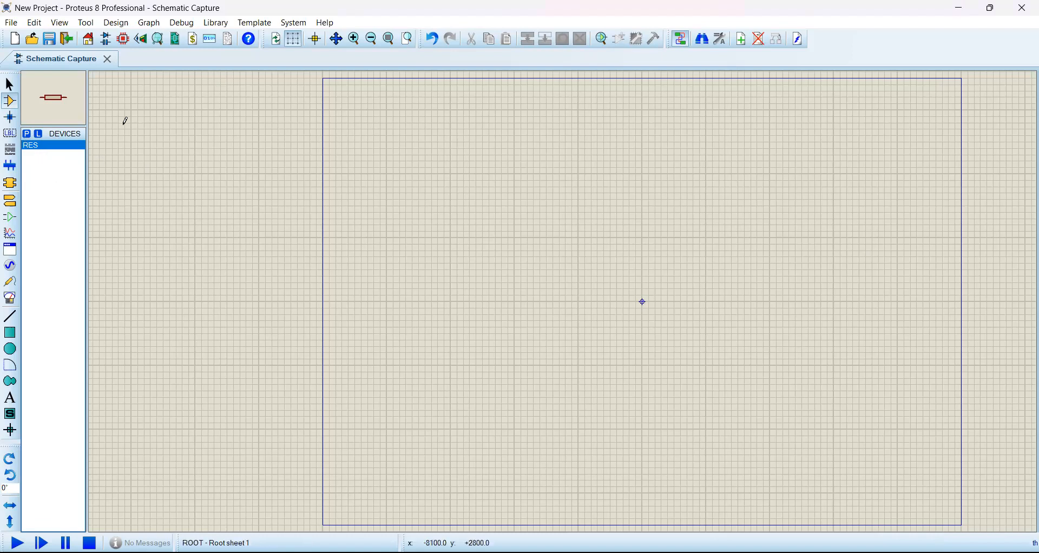
Step: Search the device libraries for "bat" and add the multi-cell BATTERY from the DEVICE library to the device list
{"action": "left_click", "coordinate": [27, 134]}
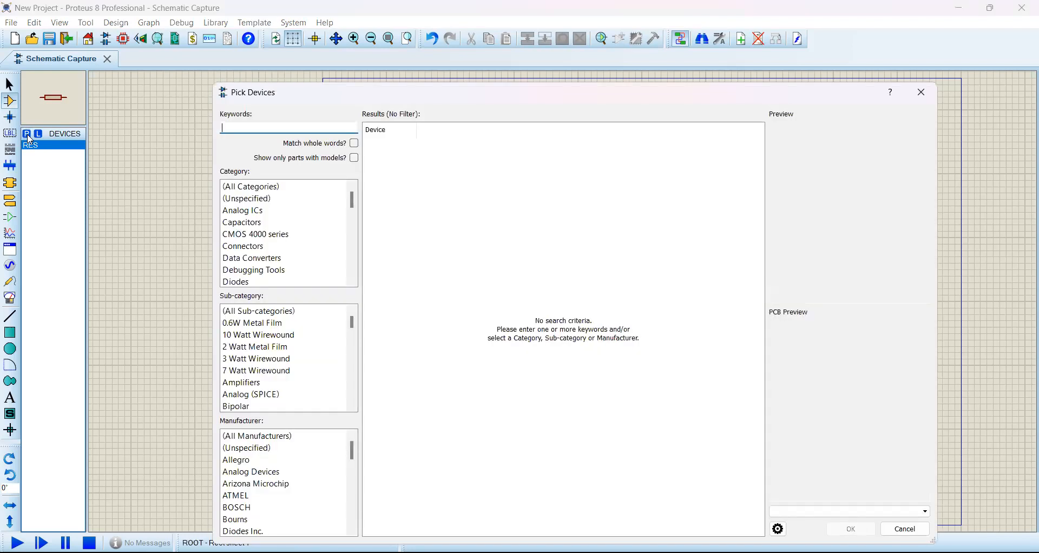
{"action": "type", "text": "bat"}
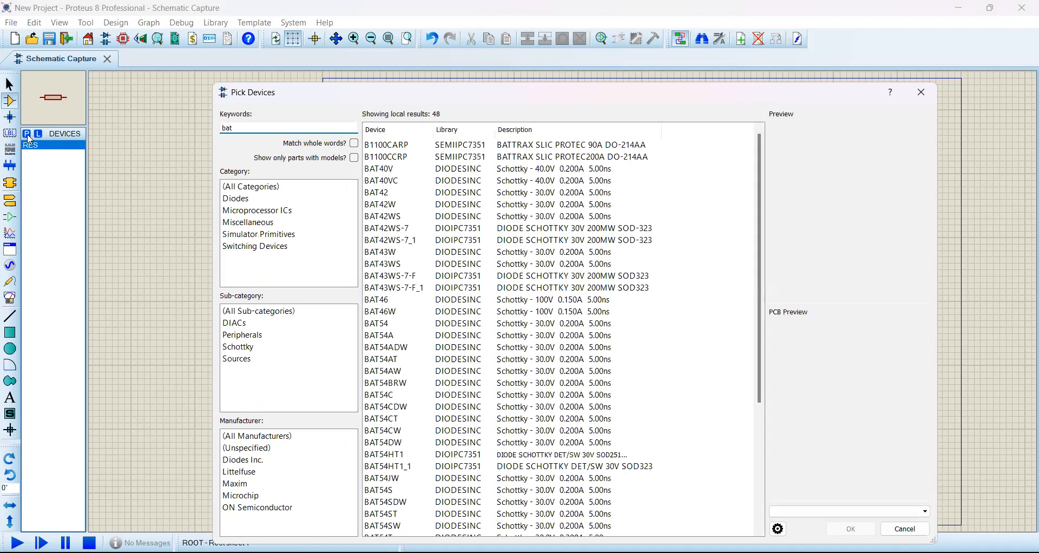
{"action": "scroll", "coordinate": [503, 262], "scroll_direction": "down", "scroll_amount": 5}
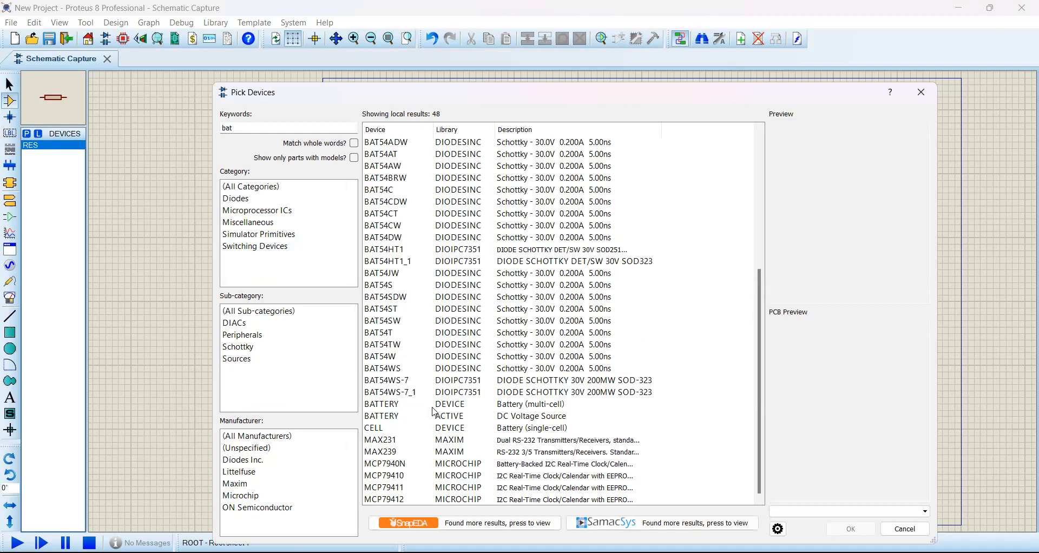
{"action": "left_click", "coordinate": [498, 409]}
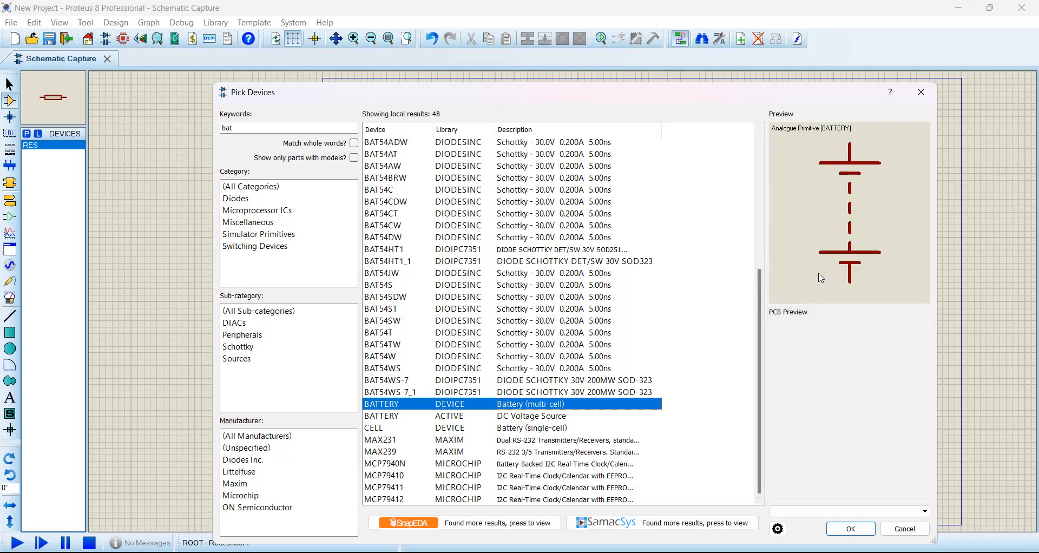
{"action": "key", "text": "Return"}
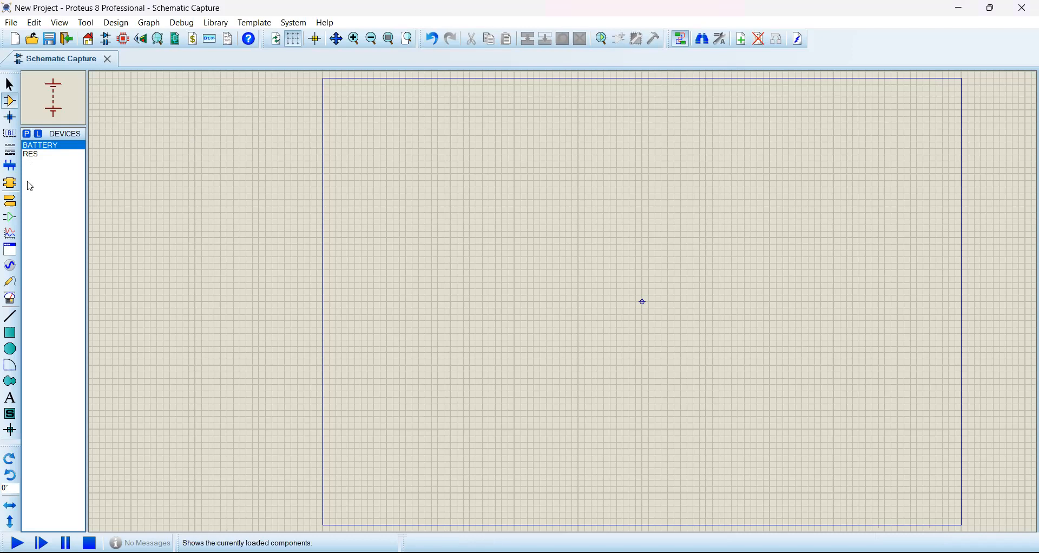
Step: Search the device libraries for "led red" and add the animated LED-RED model from the ACTIVE library to the device list
{"action": "left_click", "coordinate": [26, 138]}
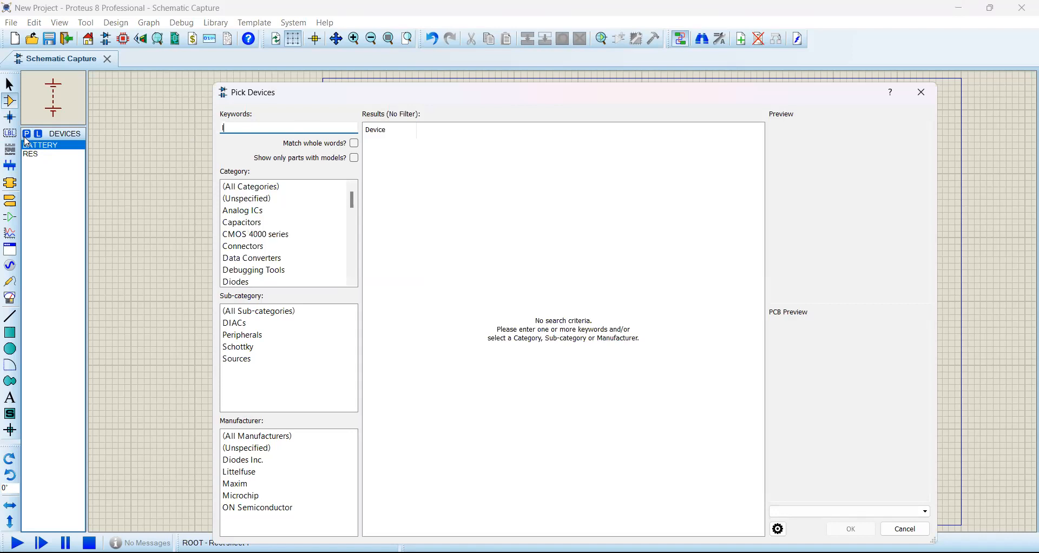
{"action": "type", "text": "l"}
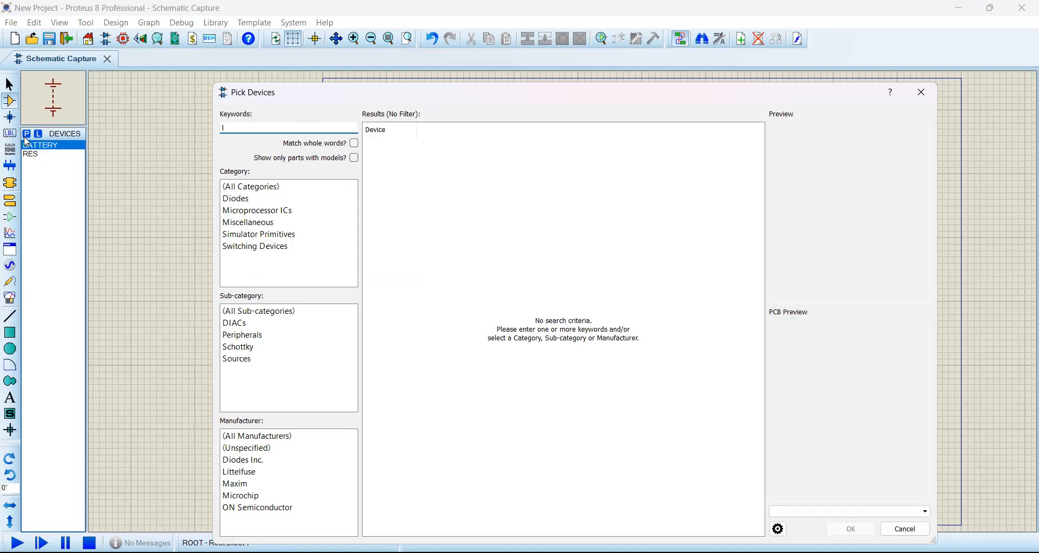
{"action": "type", "text": "ed"}
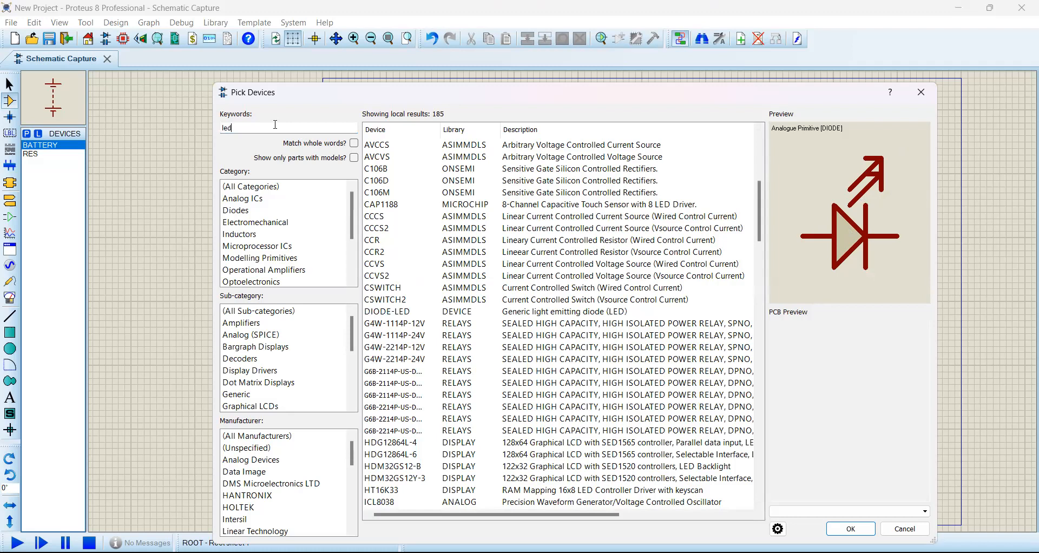
{"action": "type", "text": "red"}
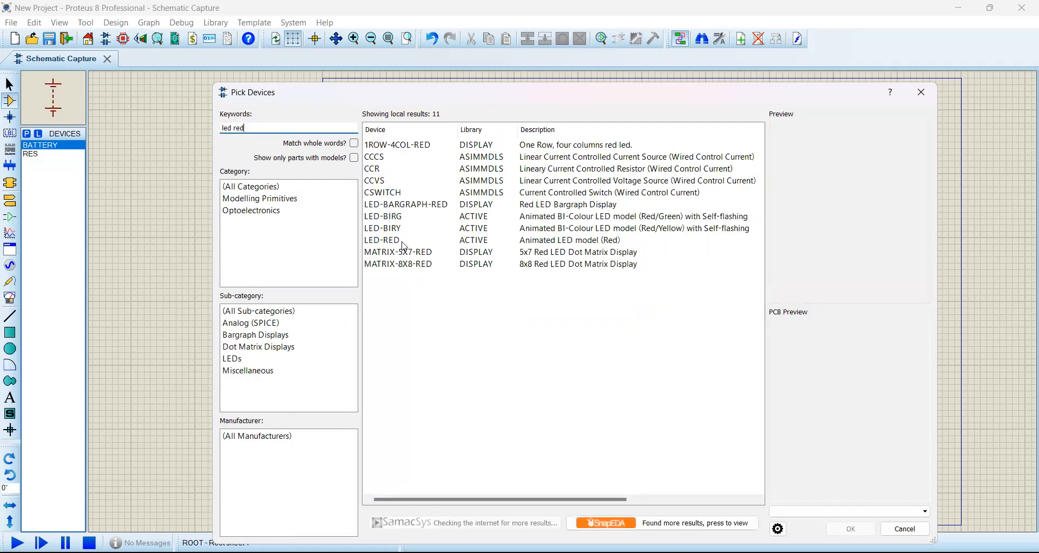
{"action": "left_click", "coordinate": [403, 242]}
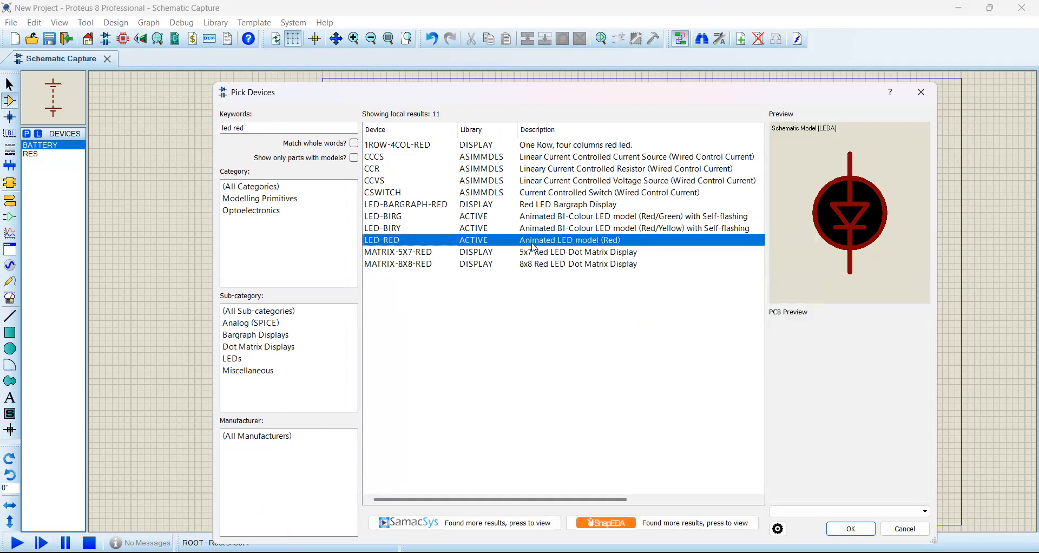
{"action": "mouse_move", "coordinate": [534, 247]}
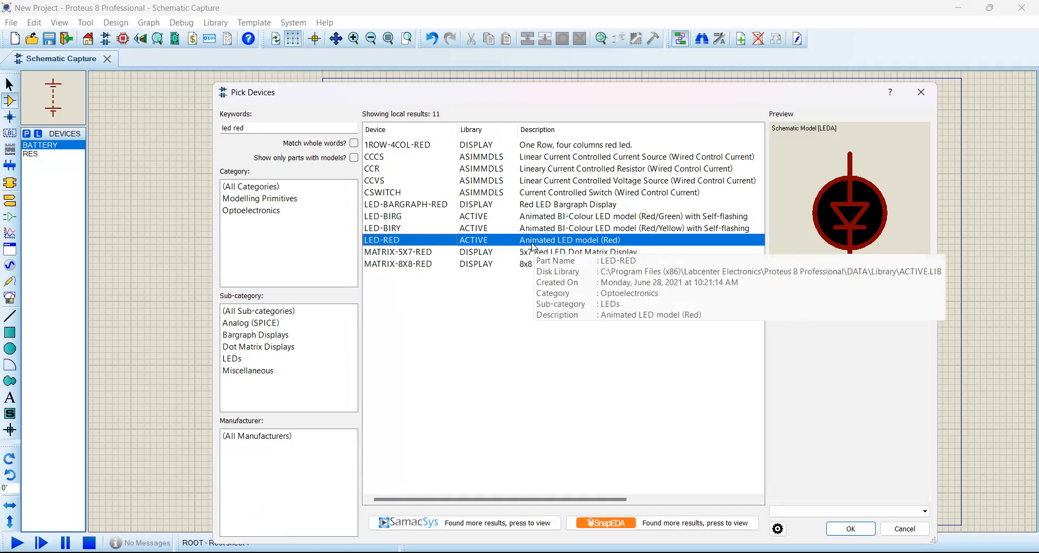
{"action": "double_click", "coordinate": [532, 243]}
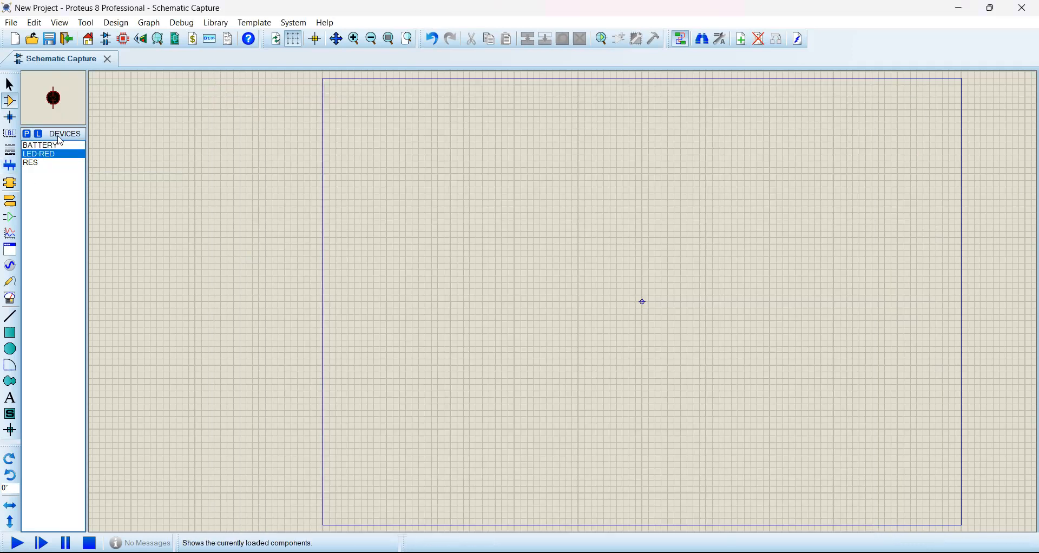
Step: Place a BATTERY left of the sheet's origin and a horizontal RES resistor to the battery's upper right
{"action": "left_click", "coordinate": [37, 148]}
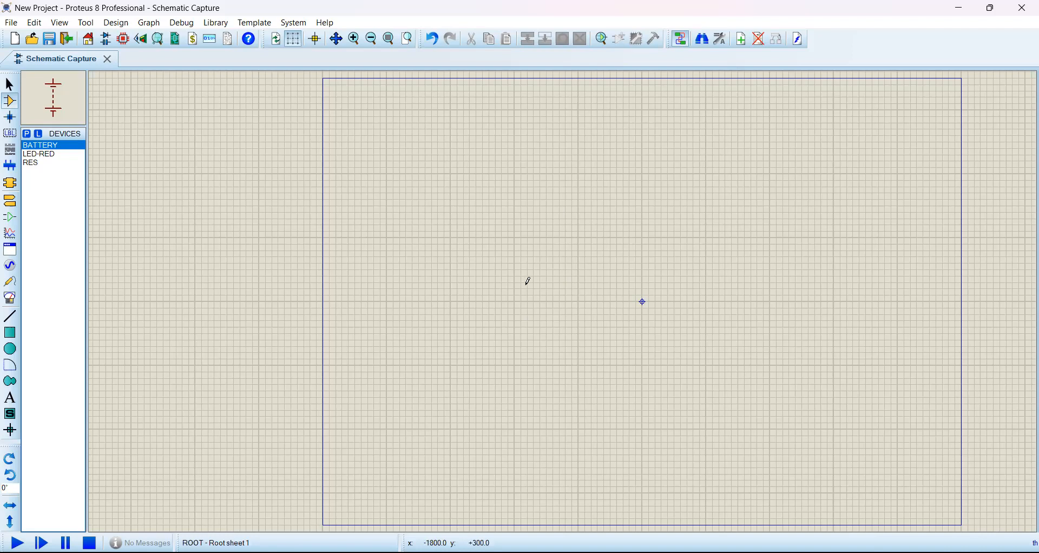
{"action": "left_click", "coordinate": [489, 272]}
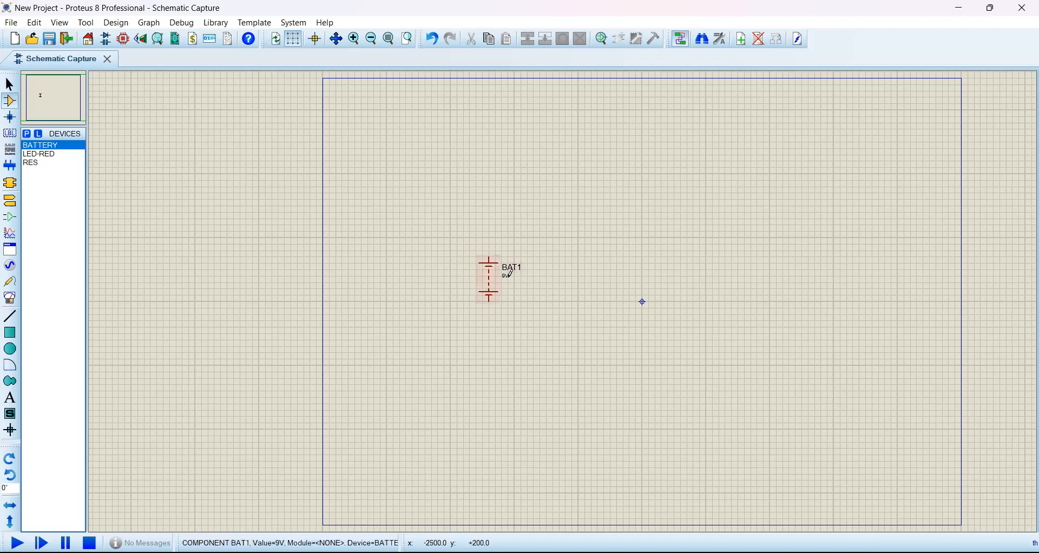
{"action": "left_click", "coordinate": [42, 167]}
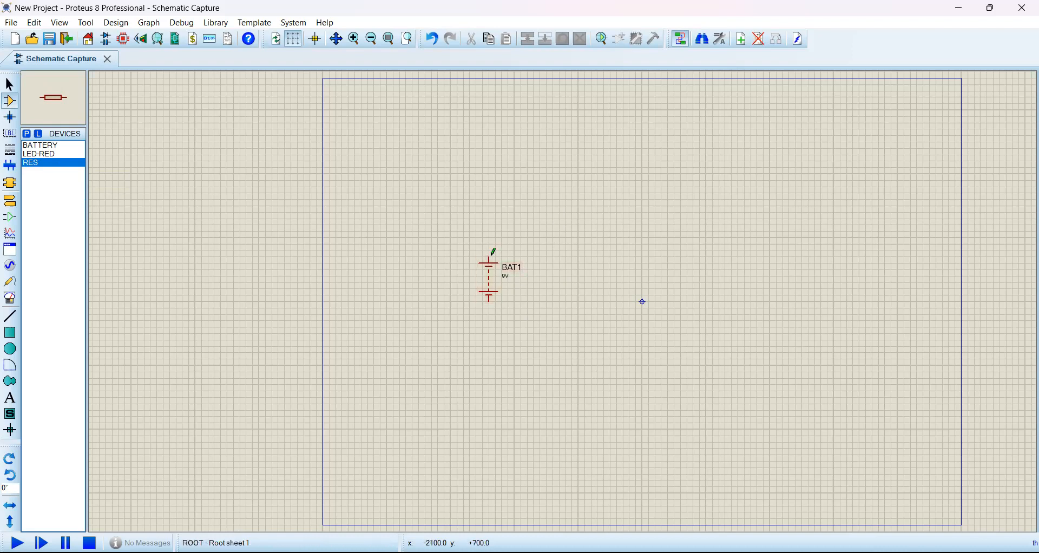
{"action": "left_click", "coordinate": [583, 243]}
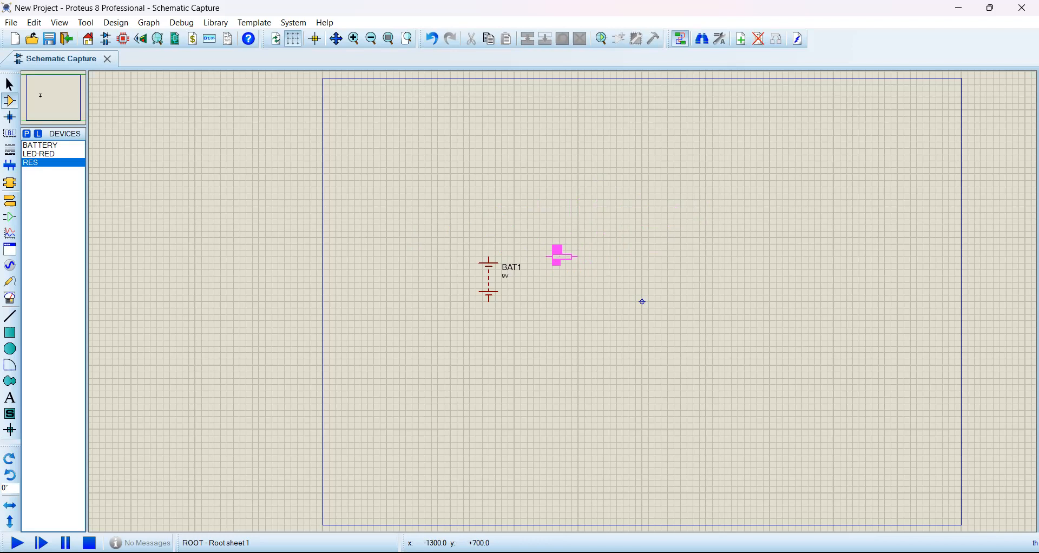
{"action": "left_click", "coordinate": [561, 256]}
Step: Place a second resistor level with the first on its right, and a third one between and slightly below them
{"action": "left_click", "coordinate": [636, 266]}
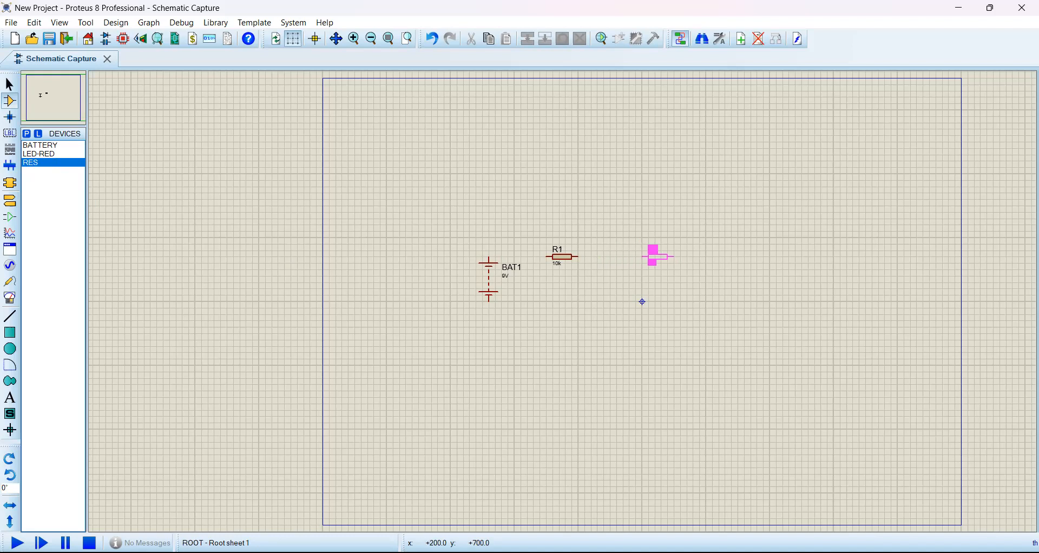
{"action": "left_click", "coordinate": [655, 260]}
{"action": "left_click", "coordinate": [614, 274]}
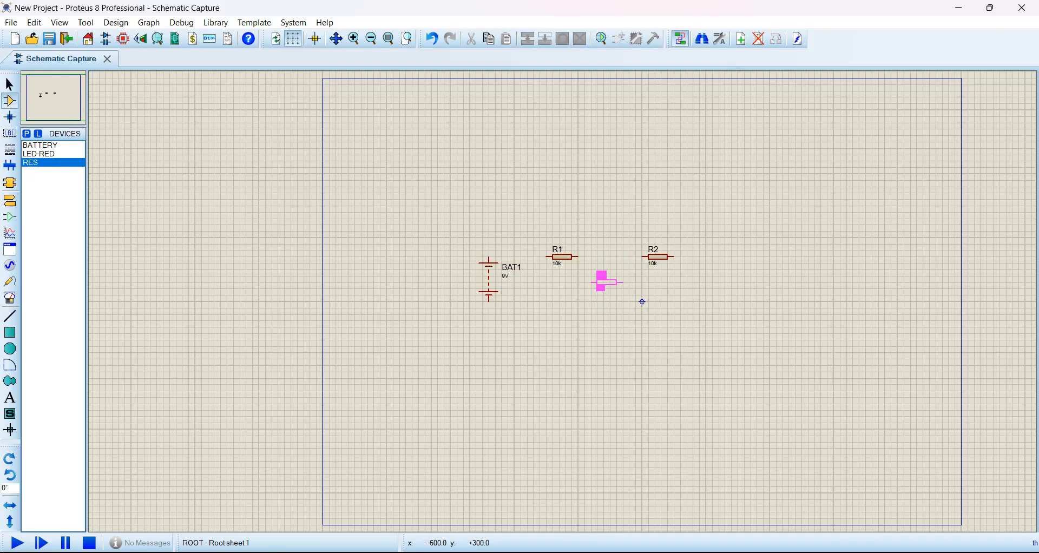
{"action": "left_click", "coordinate": [607, 281]}
{"action": "left_click", "coordinate": [615, 291]}
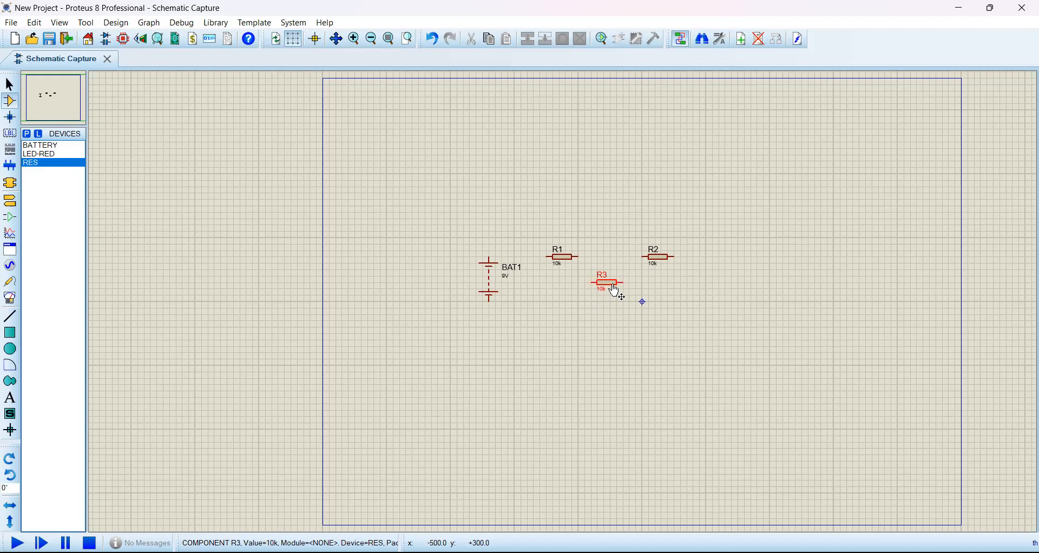
Step: Rotate R3 clockwise, and wire the battery's upper terminal through R1 to R2
{"action": "right_click", "coordinate": [615, 291]}
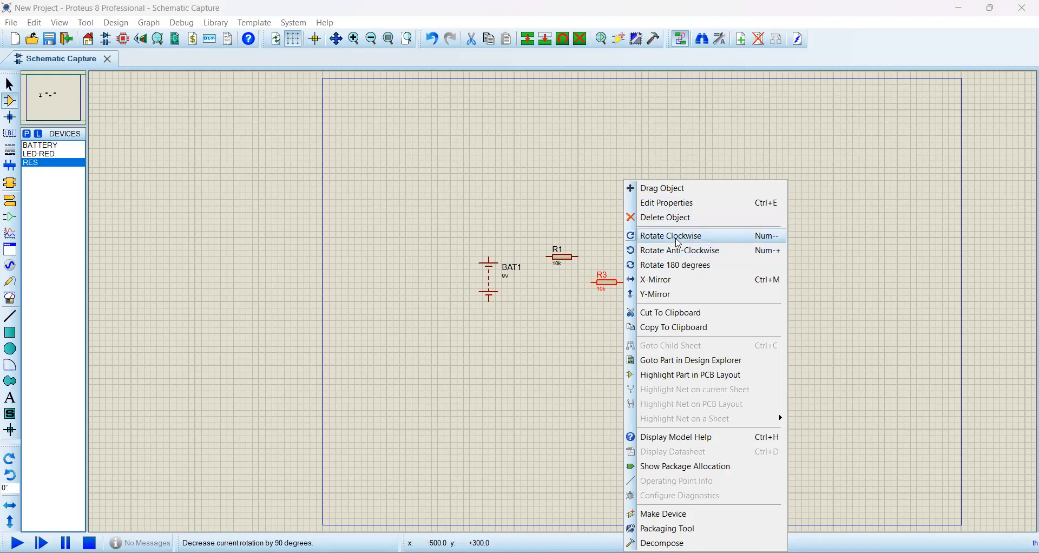
{"action": "left_click", "coordinate": [678, 242]}
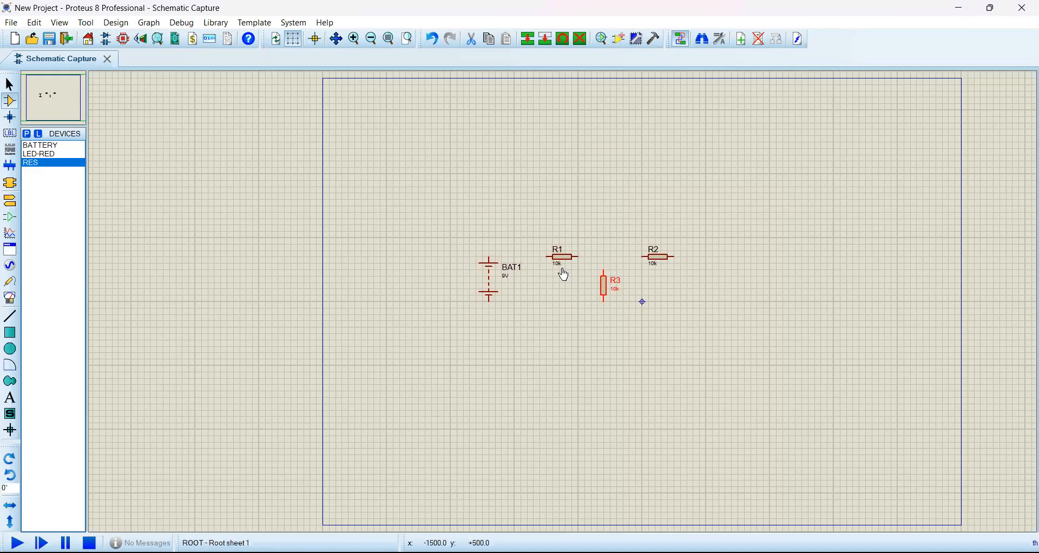
{"action": "left_click", "coordinate": [489, 256]}
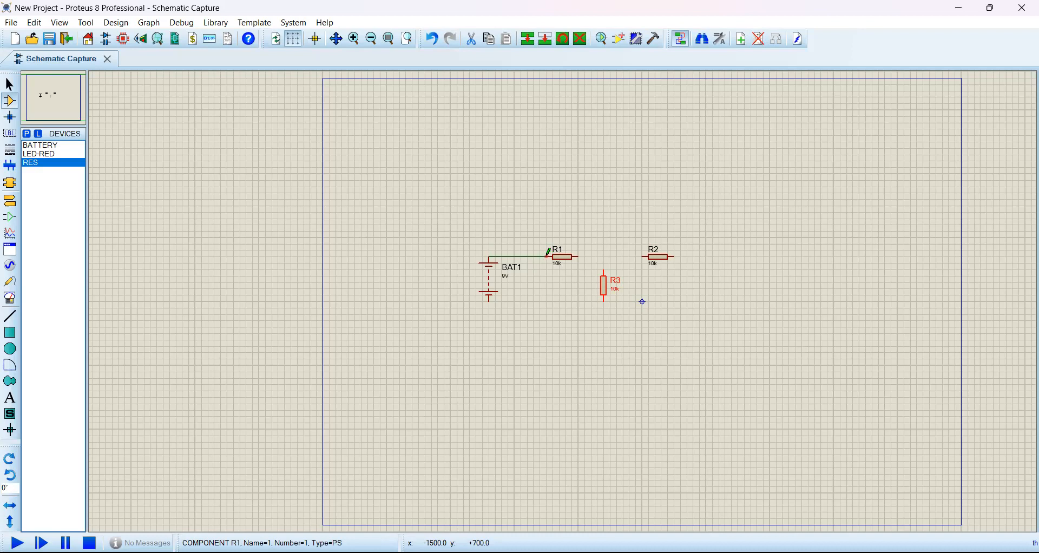
{"action": "left_click", "coordinate": [546, 255]}
{"action": "left_click", "coordinate": [580, 253]}
{"action": "left_click", "coordinate": [639, 255]}
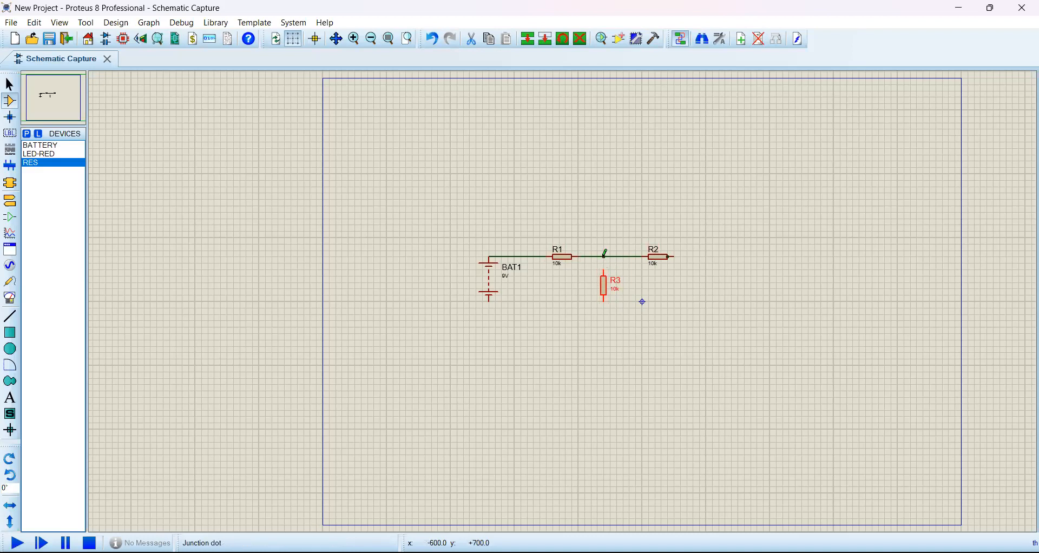
Step: Wire R3's upper end to the connection between R1 and R2, and remove the stray wire running over R2
{"action": "left_click", "coordinate": [605, 255]}
{"action": "left_click", "coordinate": [604, 257]}
{"action": "left_click", "coordinate": [624, 269]}
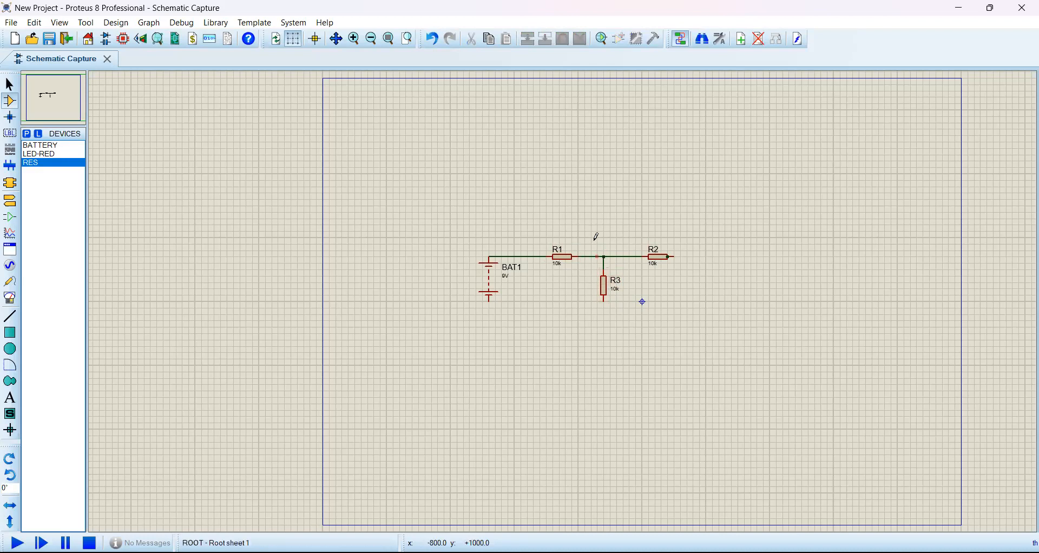
{"action": "left_click", "coordinate": [604, 257]}
{"action": "right_click", "coordinate": [670, 265]}
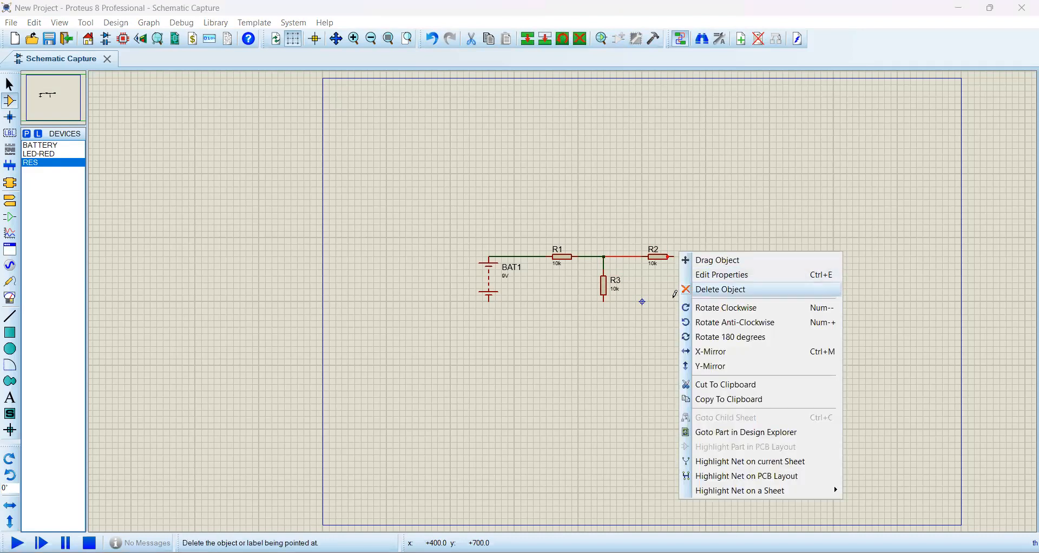
{"action": "left_click", "coordinate": [640, 313]}
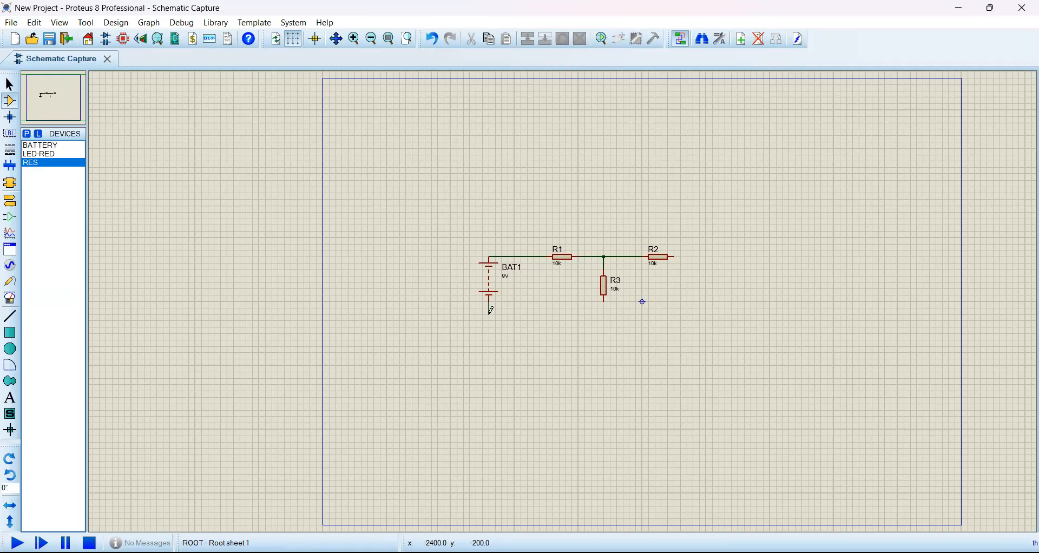
Step: Wire the battery's lower terminal to R3's lower end, running the wire below both components
{"action": "left_click", "coordinate": [489, 314]}
{"action": "left_click", "coordinate": [603, 313]}
{"action": "left_click", "coordinate": [604, 296]}
Step: Place a vertical LED-RED just below R2's free right end
{"action": "left_click", "coordinate": [56, 155]}
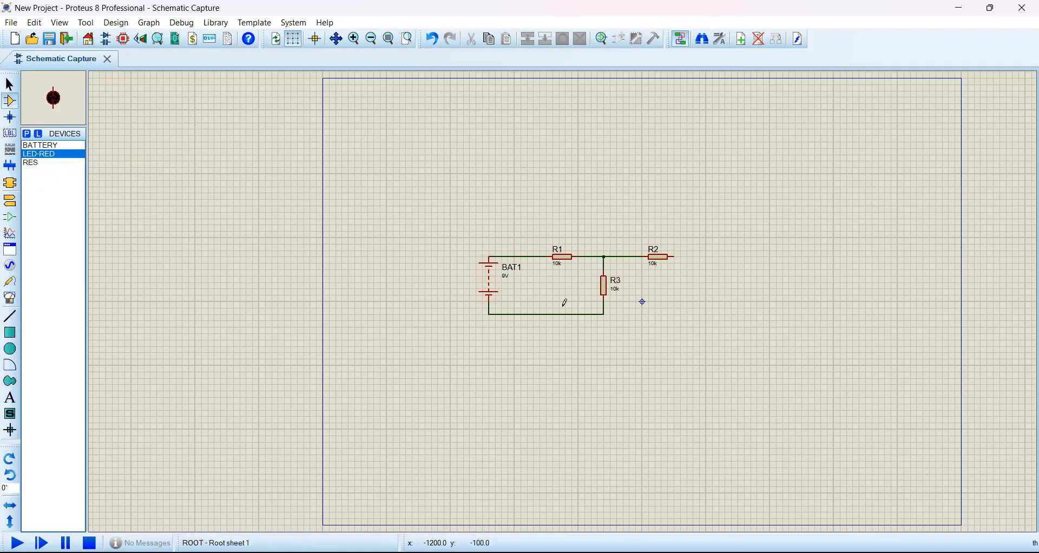
{"action": "left_click", "coordinate": [675, 279]}
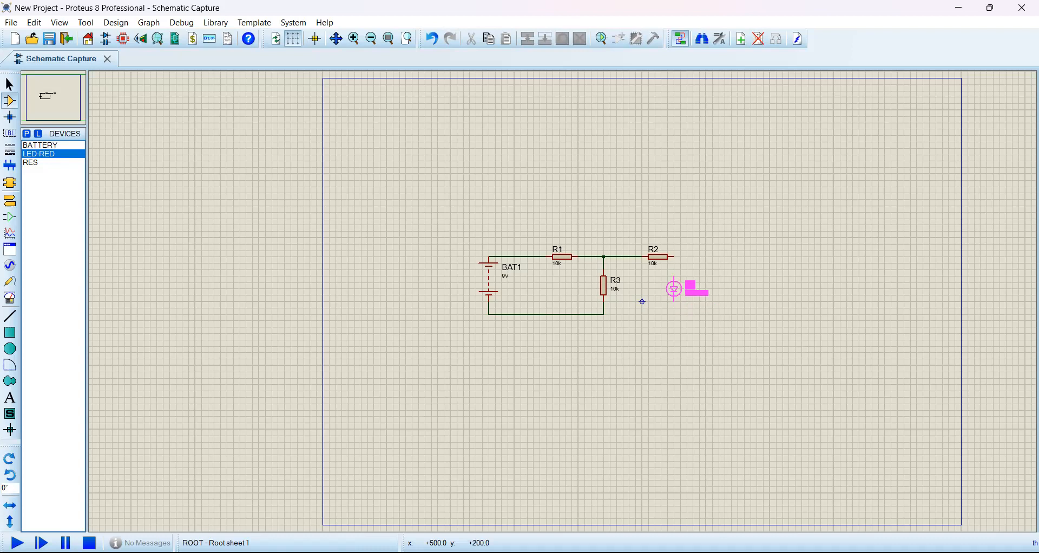
{"action": "left_click", "coordinate": [687, 290]}
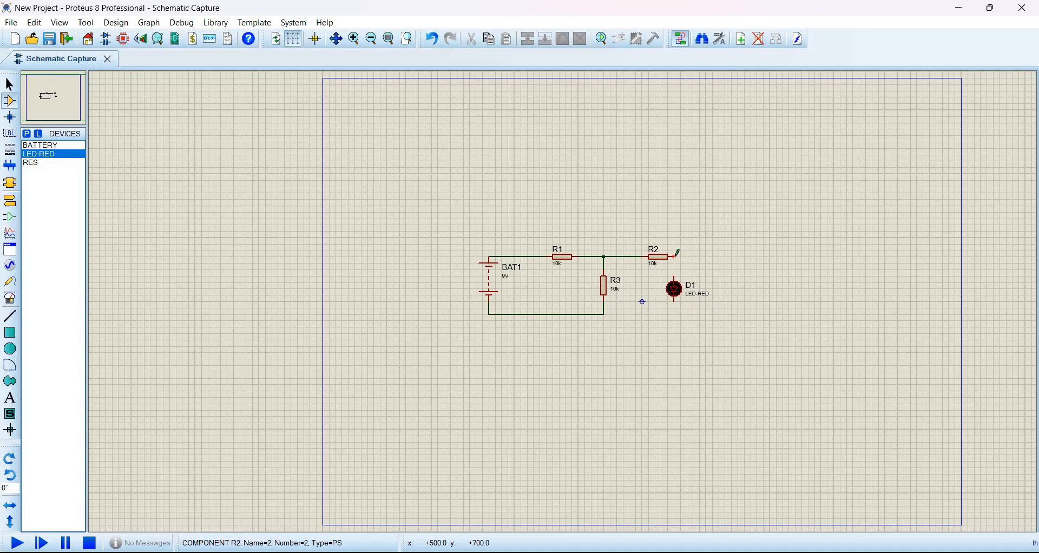
Step: Wire R2's free end to the LED's anode and the LED's cathode to the return wire under R3
{"action": "left_click", "coordinate": [674, 255]}
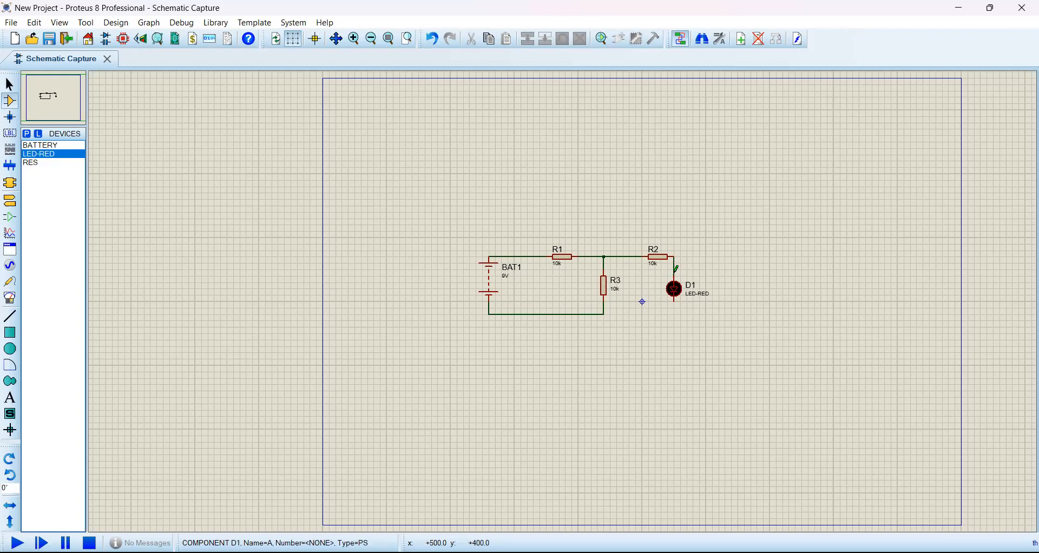
{"action": "left_click", "coordinate": [674, 273]}
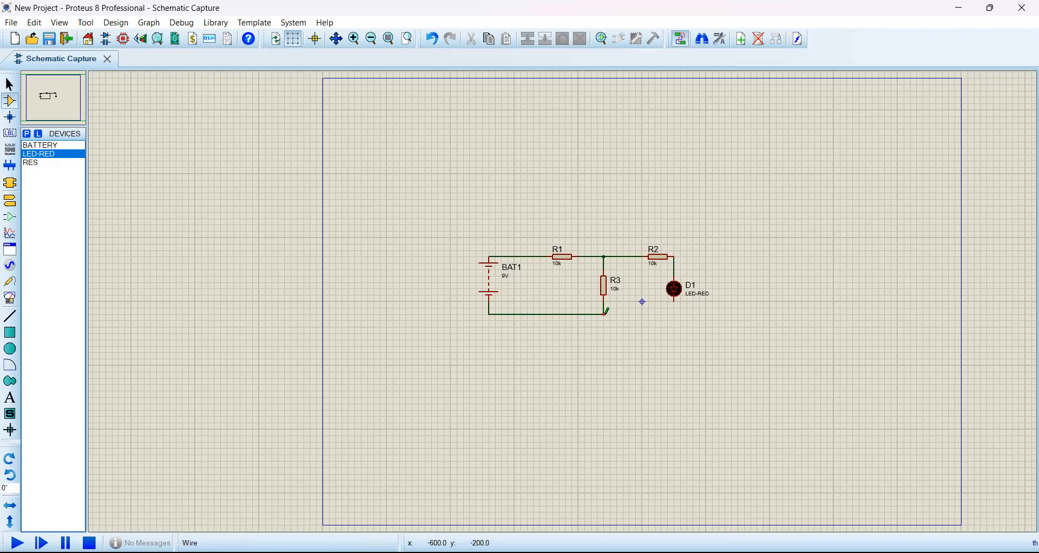
{"action": "left_click", "coordinate": [606, 313]}
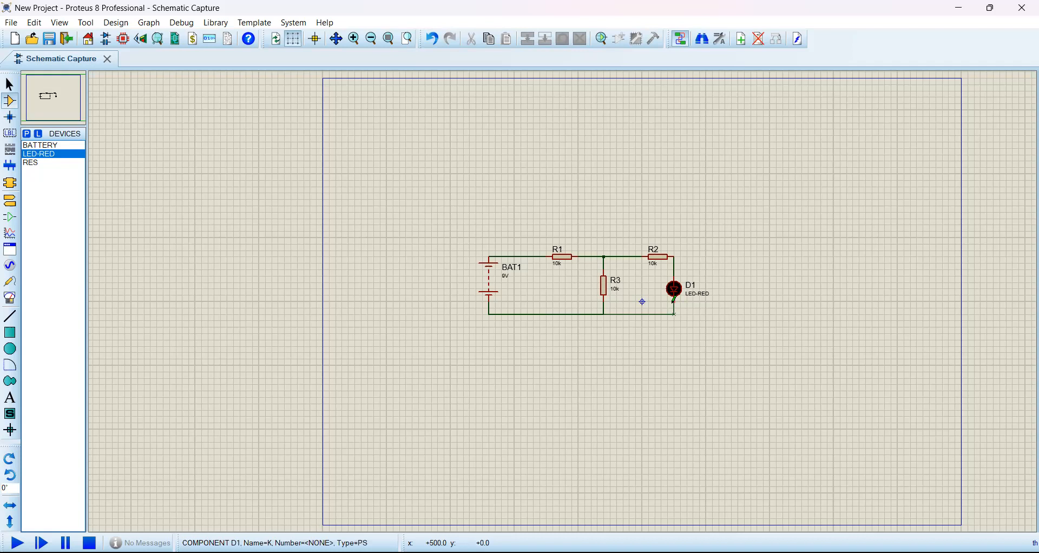
{"action": "left_click", "coordinate": [676, 298]}
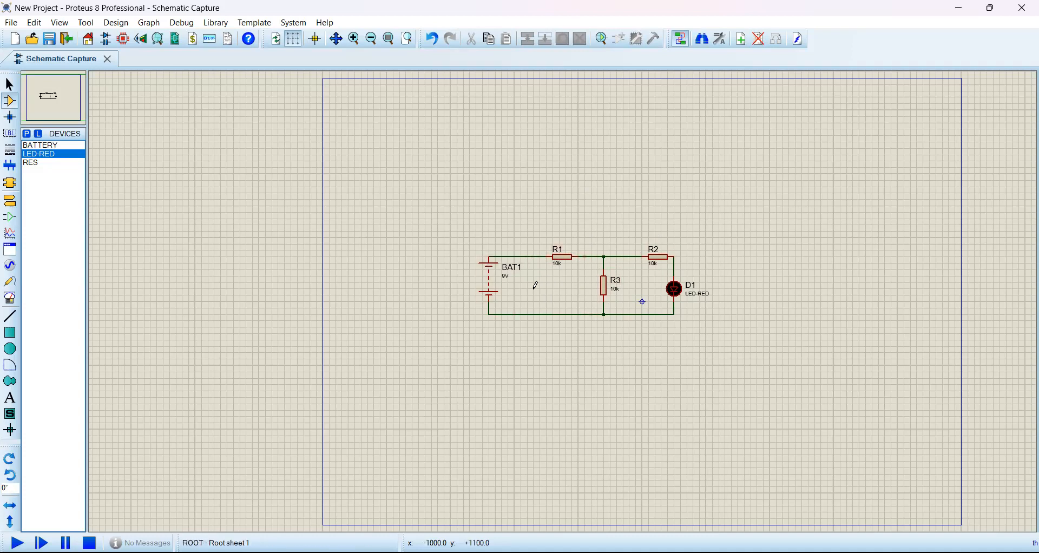
Step: Set the value of resistor R1 to 390
{"action": "left_click", "coordinate": [560, 265]}
{"action": "left_click", "coordinate": [559, 265]}
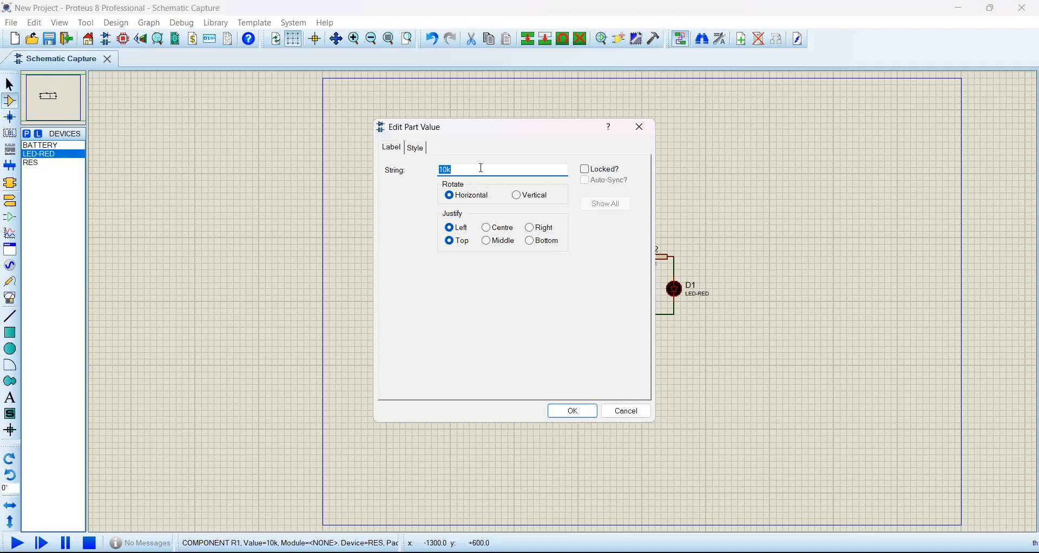
{"action": "key", "text": "BackSpace"}
{"action": "type", "text": "390"}
{"action": "key", "text": "Return"}
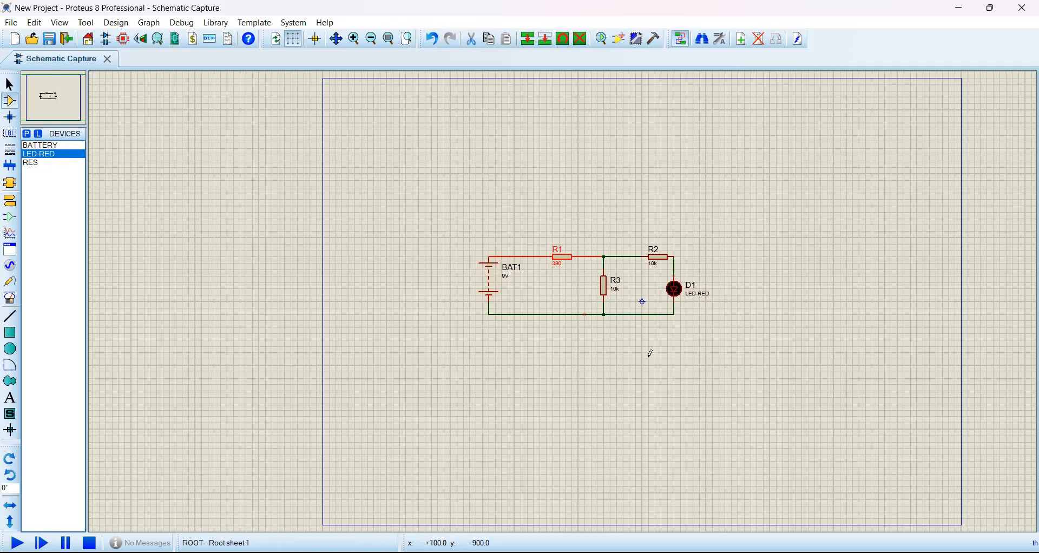
Step: Set the value of resistor R3 to 220 and of resistor R2 to 100
{"action": "double_click", "coordinate": [621, 293]}
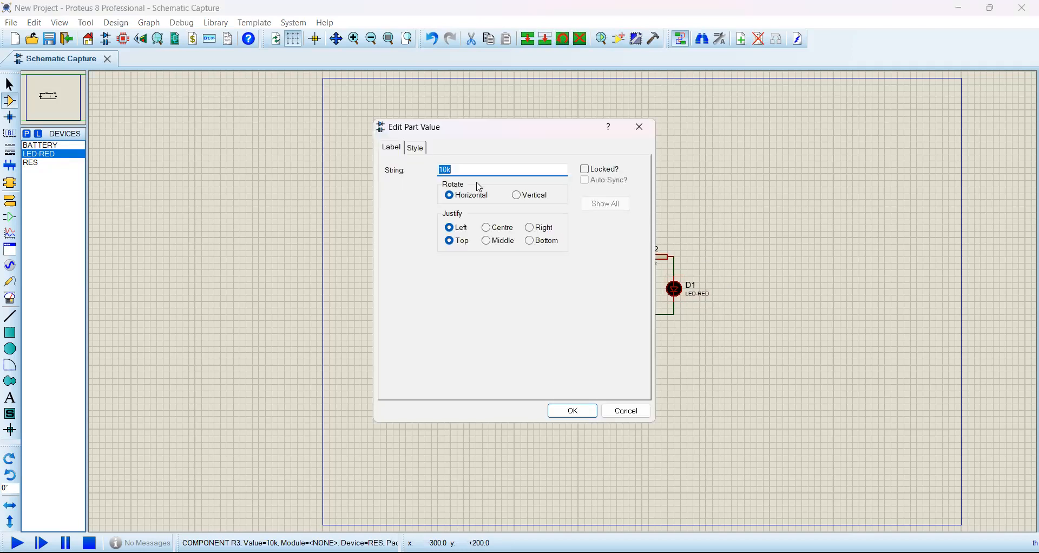
{"action": "type", "text": "220"}
{"action": "key", "text": "Return"}
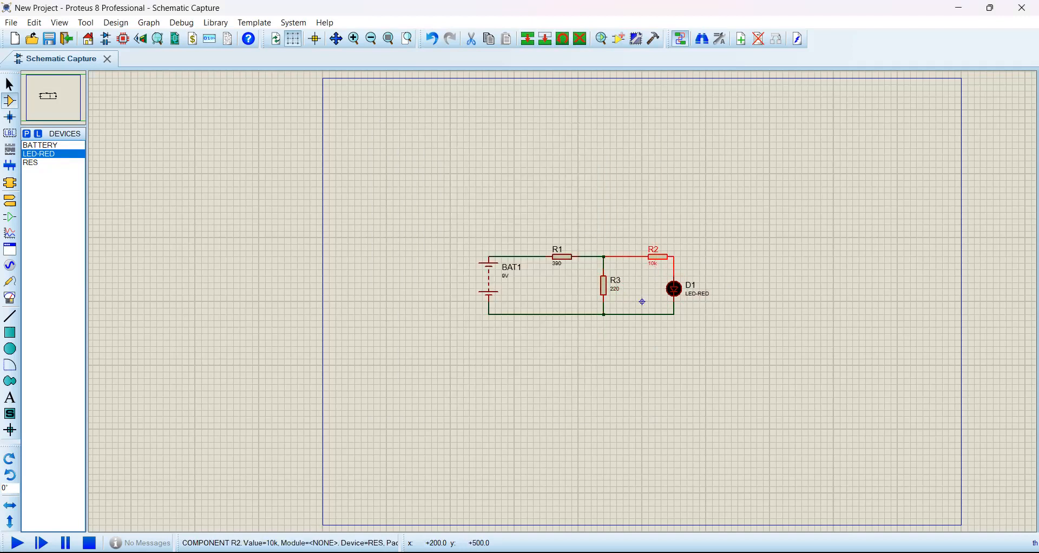
{"action": "double_click", "coordinate": [658, 272]}
{"action": "type", "text": "100"}
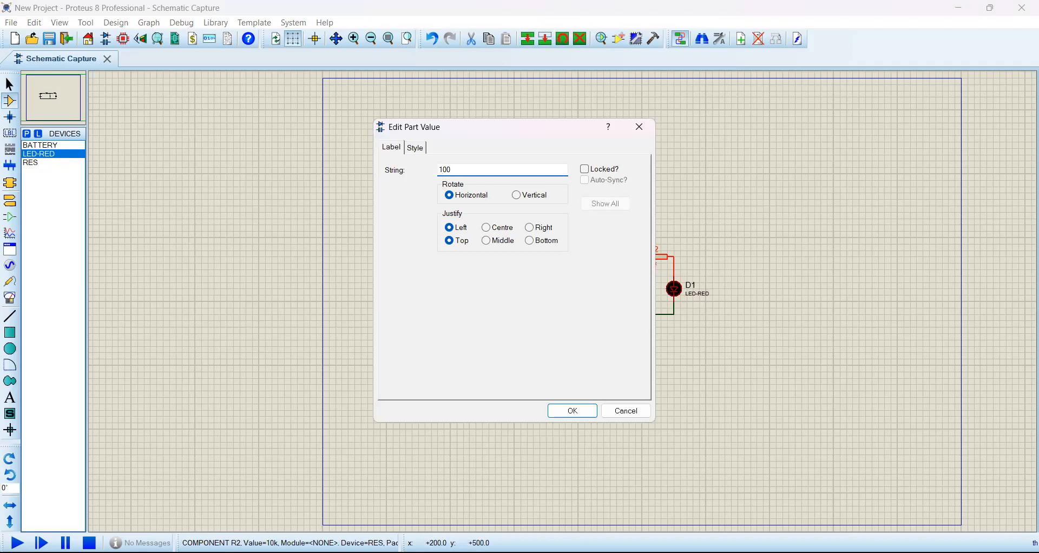
{"action": "key", "text": "Return"}
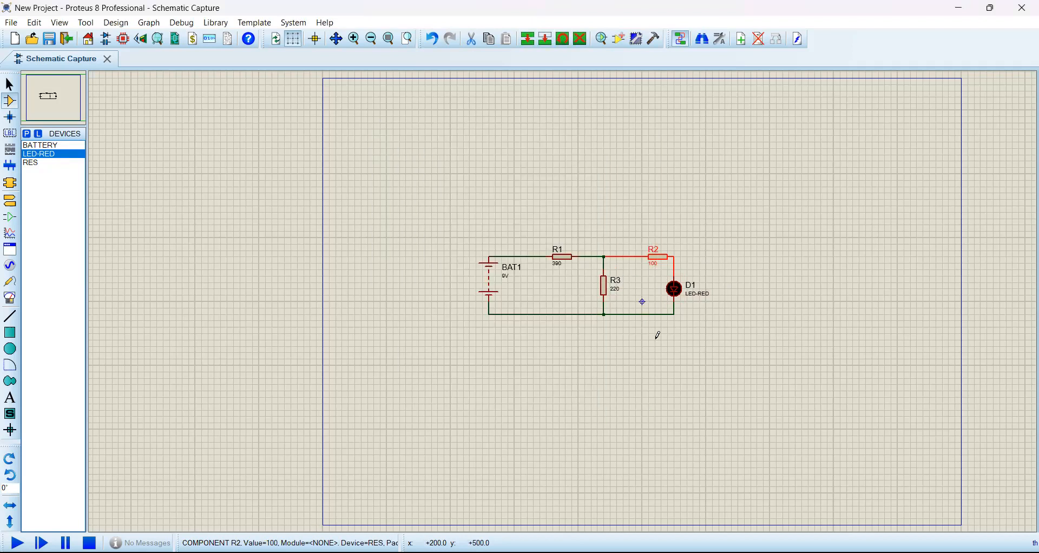
Step: Set the battery BAT1's value to 12
{"action": "left_click", "coordinate": [506, 285]}
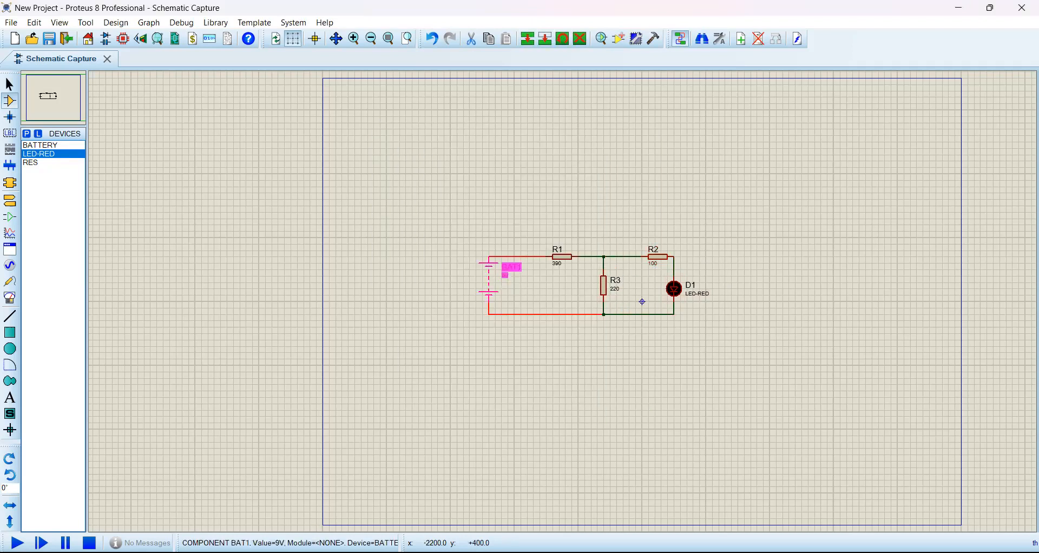
{"action": "double_click", "coordinate": [507, 281]}
{"action": "type", "text": "12"}
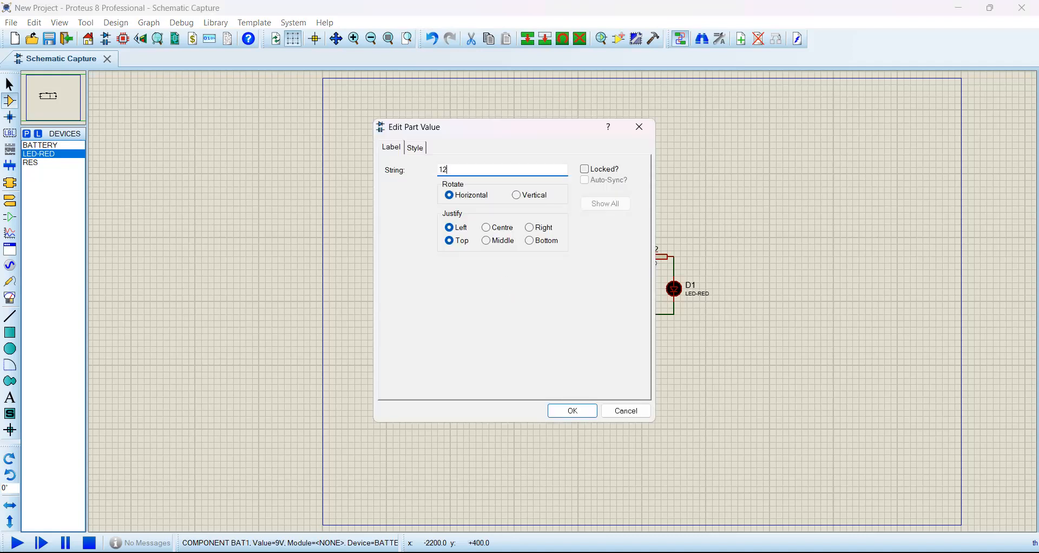
{"action": "key", "text": "Return"}
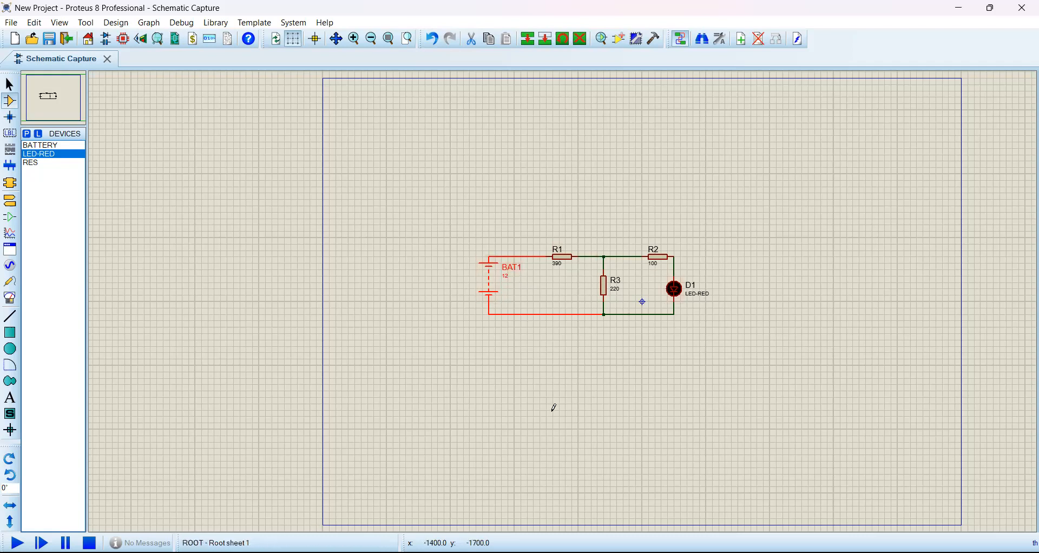
Step: Run the circuit simulation three times to check the LED, stopping it after each run
{"action": "left_click", "coordinate": [17, 542]}
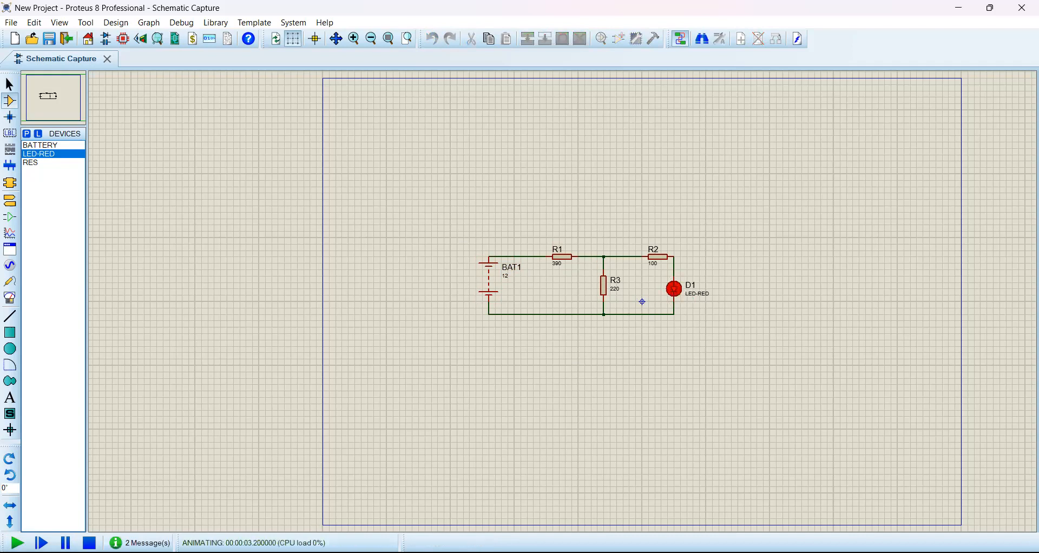
{"action": "left_click", "coordinate": [89, 543]}
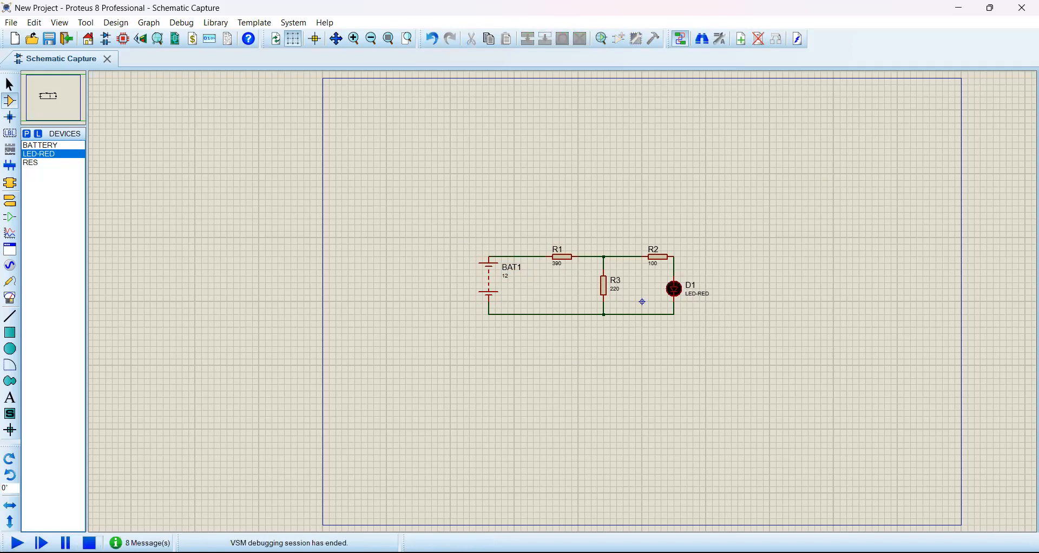
{"action": "left_click", "coordinate": [18, 542]}
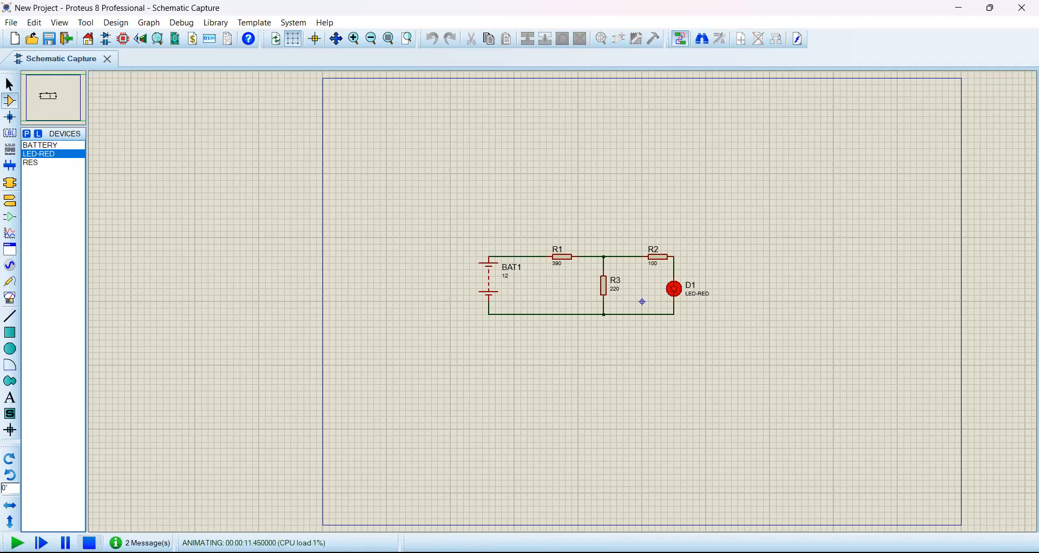
{"action": "left_click", "coordinate": [89, 542]}
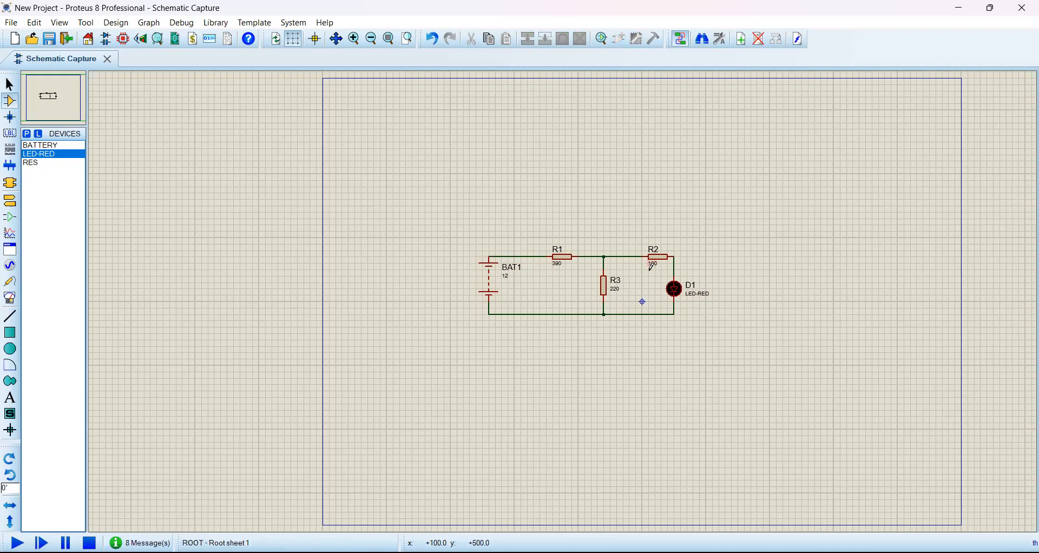
{"action": "left_click", "coordinate": [18, 542]}
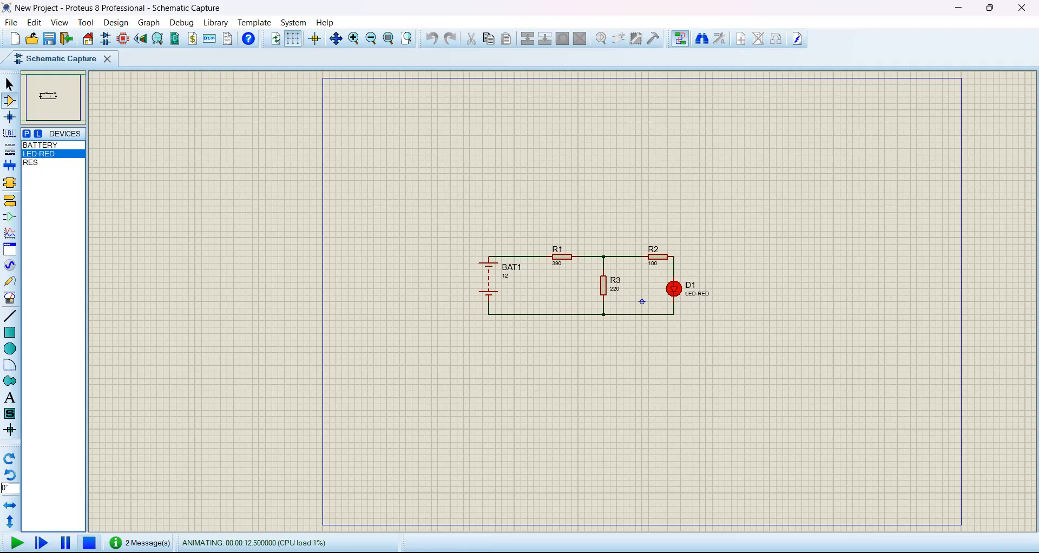
{"action": "left_click", "coordinate": [89, 543]}
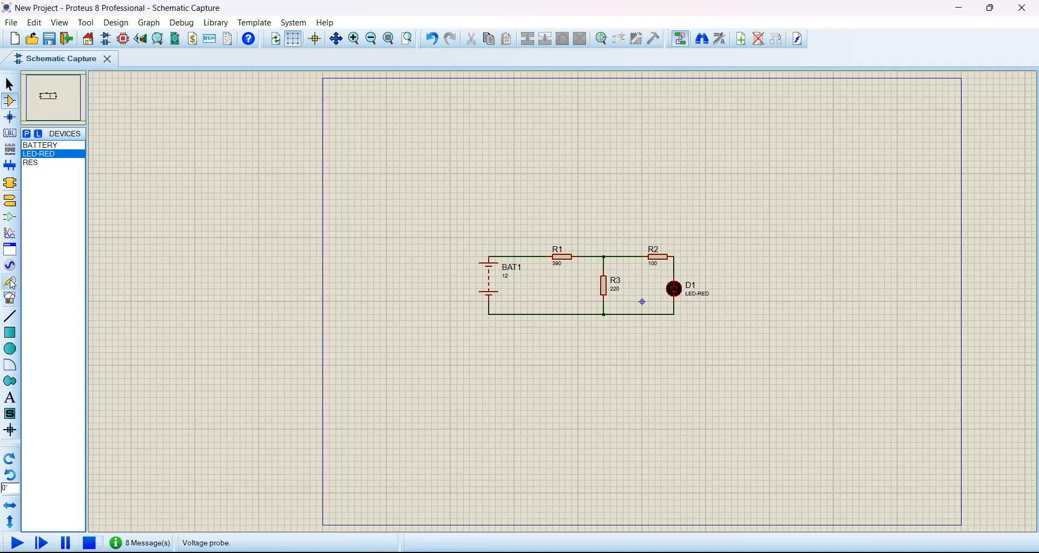
Step: Place a GROUND terminal on the return wire junction under R3 and start the simulation
{"action": "left_click", "coordinate": [11, 201]}
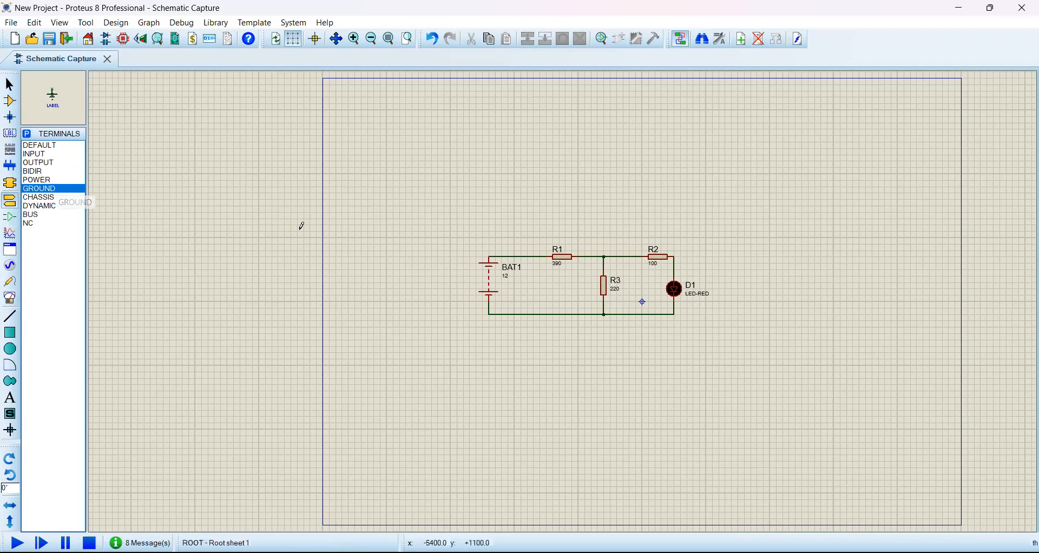
{"action": "left_click", "coordinate": [578, 344]}
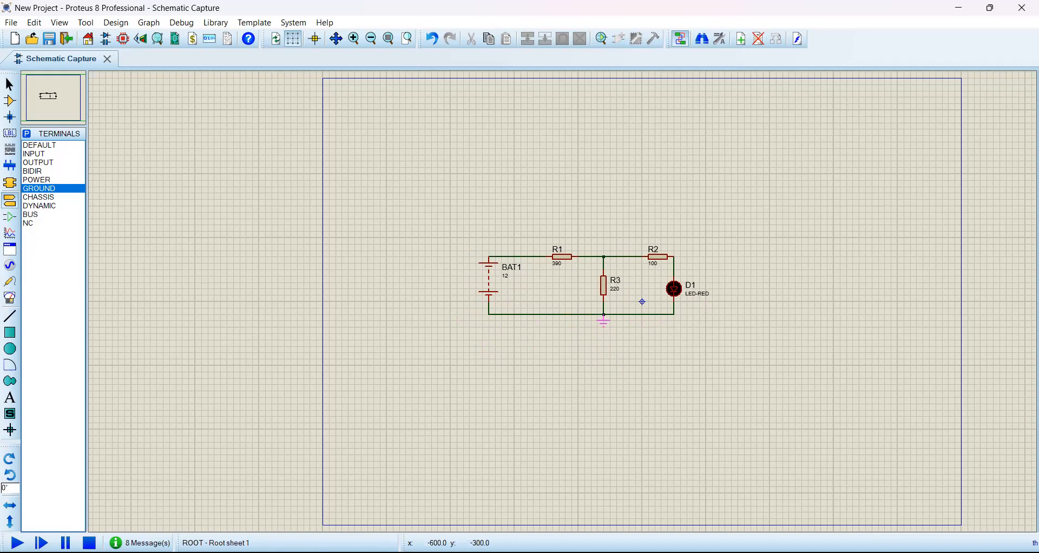
{"action": "left_click", "coordinate": [604, 320]}
{"action": "left_click", "coordinate": [17, 543]}
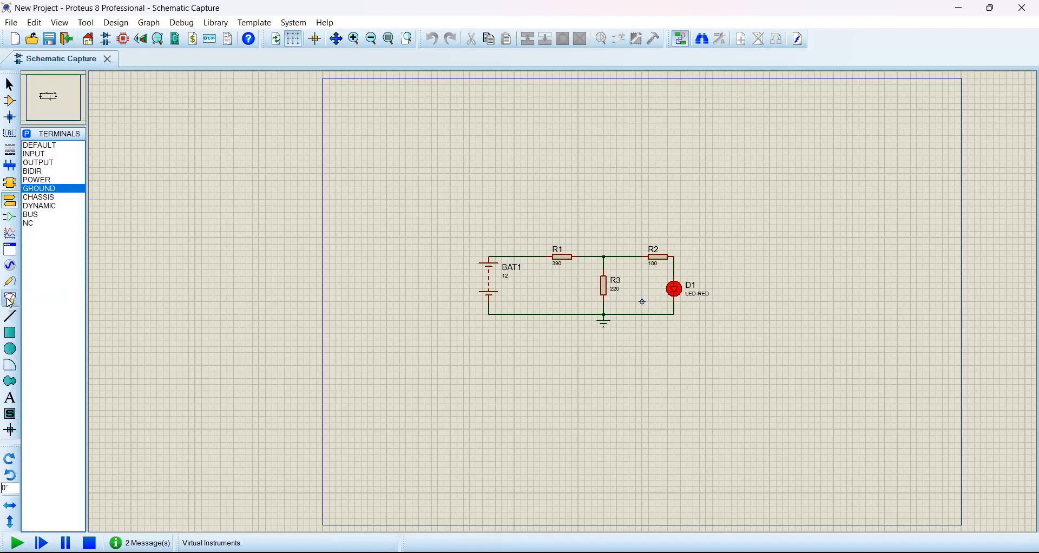
Step: Stop the simulation and place a DC VOLTMETER instrument beside LED D1
{"action": "left_click", "coordinate": [9, 301]}
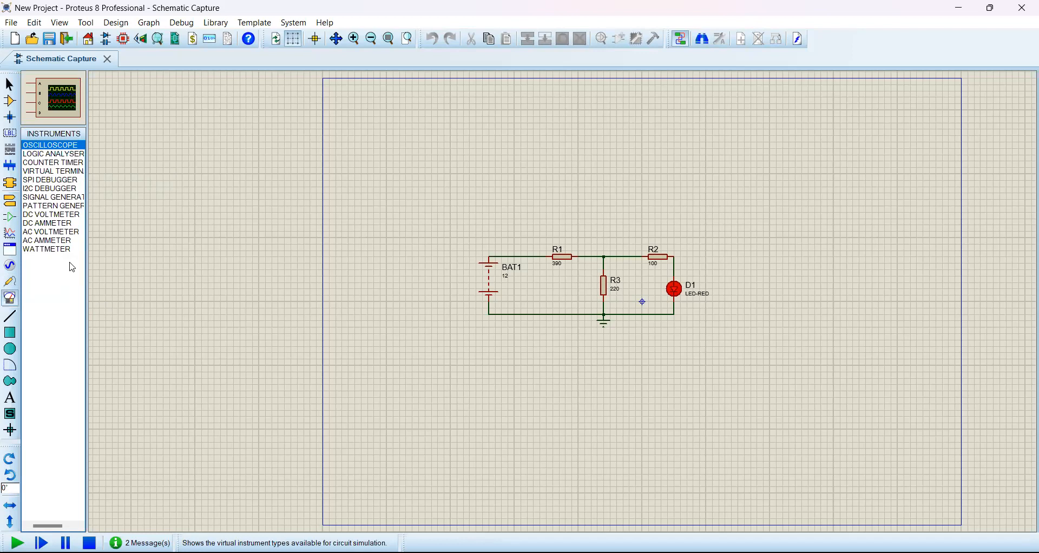
{"action": "left_click", "coordinate": [43, 218]}
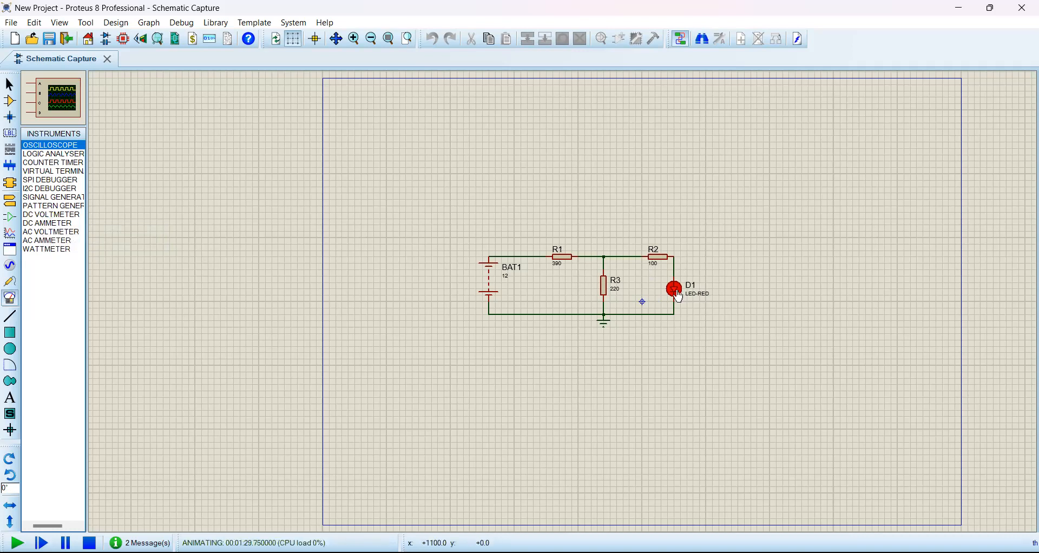
{"action": "left_click", "coordinate": [48, 215]}
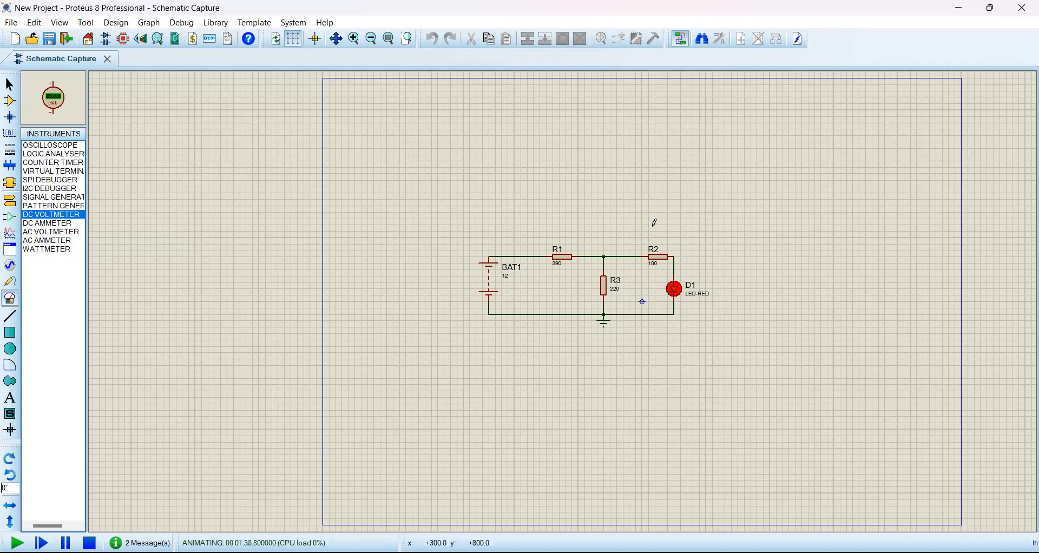
{"action": "left_click", "coordinate": [732, 281]}
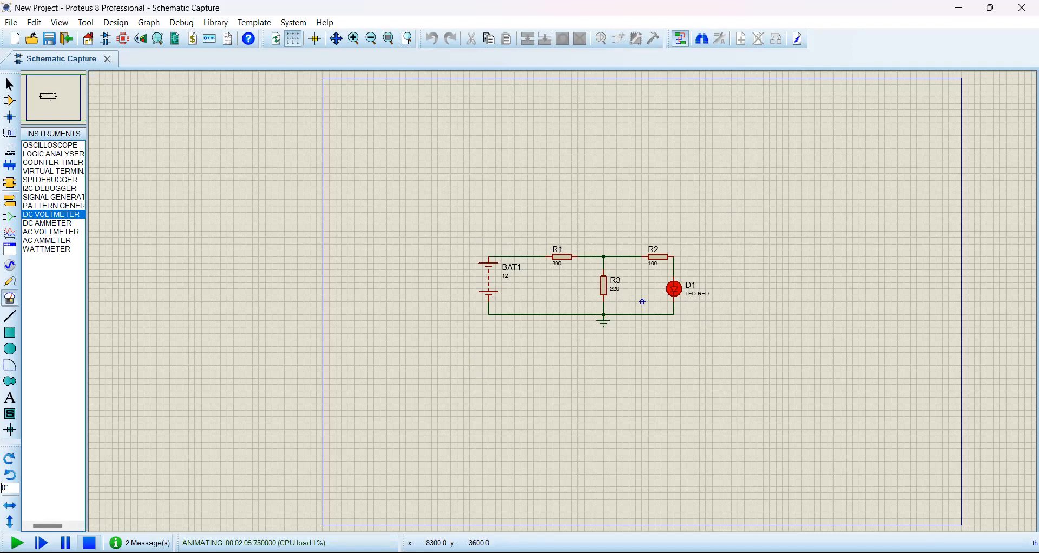
{"action": "left_click", "coordinate": [89, 542]}
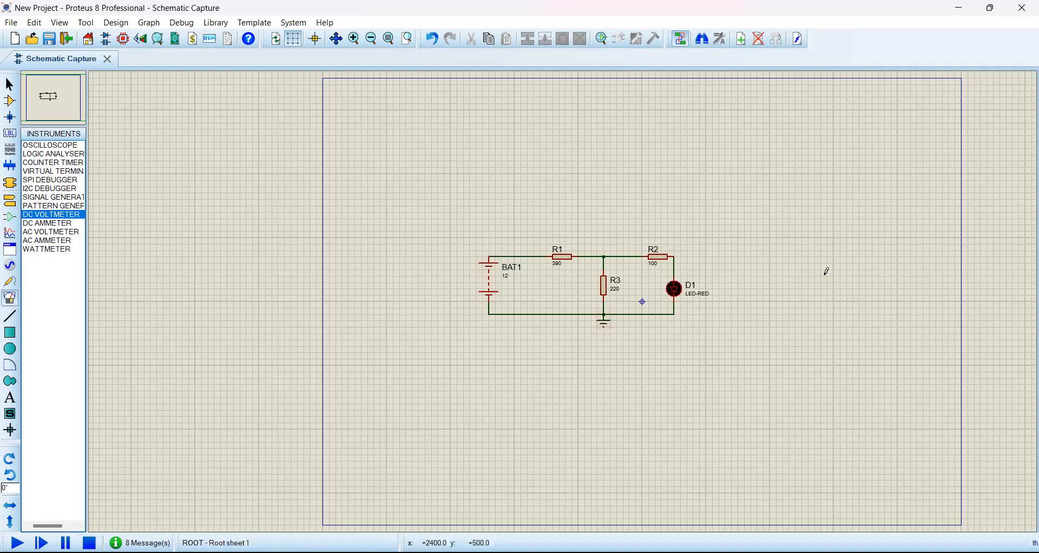
{"action": "left_click", "coordinate": [744, 275]}
{"action": "left_click", "coordinate": [731, 282]}
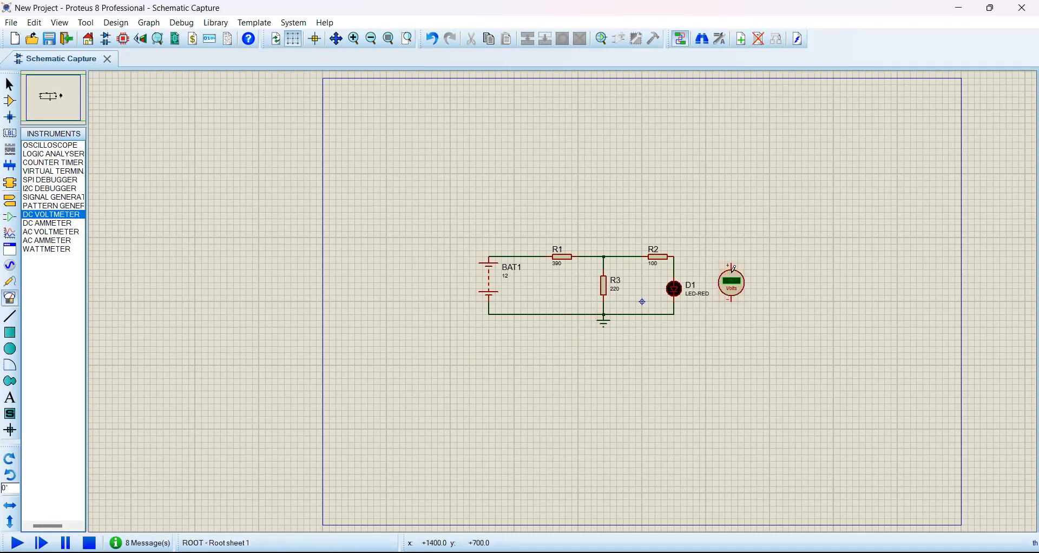
Step: Wire the DC voltmeter across LED D1, positive terminal to the R2 side and negative terminal to the return wire
{"action": "left_click", "coordinate": [675, 256]}
{"action": "left_click", "coordinate": [731, 264]}
{"action": "left_click", "coordinate": [675, 313]}
{"action": "left_click", "coordinate": [732, 300]}
{"action": "left_click", "coordinate": [733, 297]}
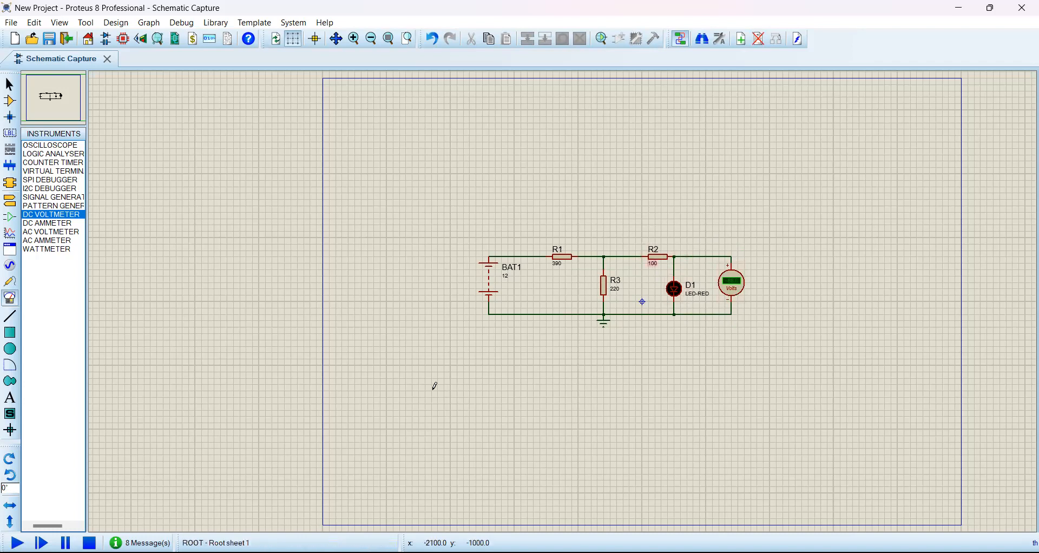
Step: Place a second DC voltmeter above resistor R2 and rotate it 90 degrees clockwise
{"action": "left_click", "coordinate": [669, 201]}
{"action": "left_click", "coordinate": [655, 205]}
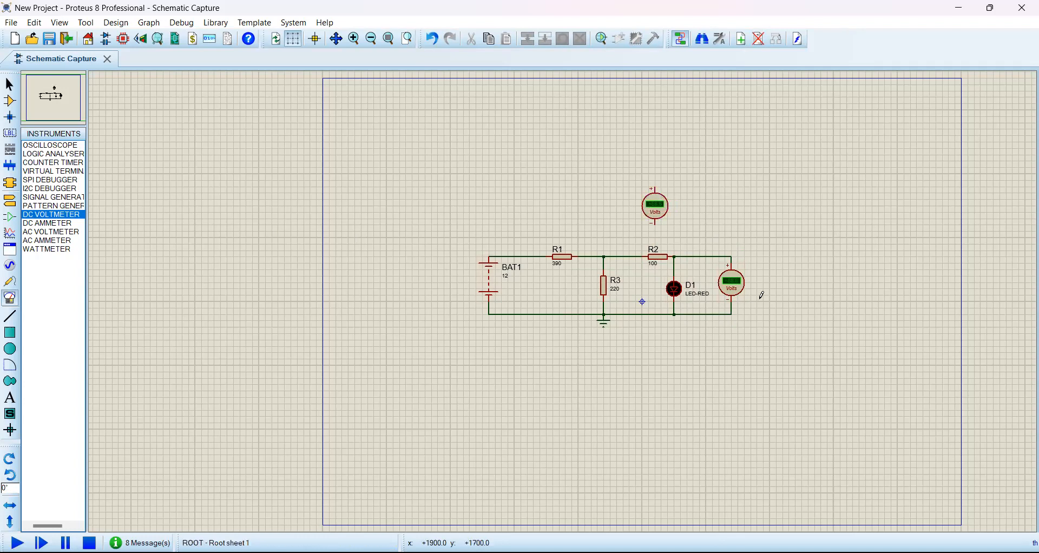
{"action": "left_click", "coordinate": [655, 214]}
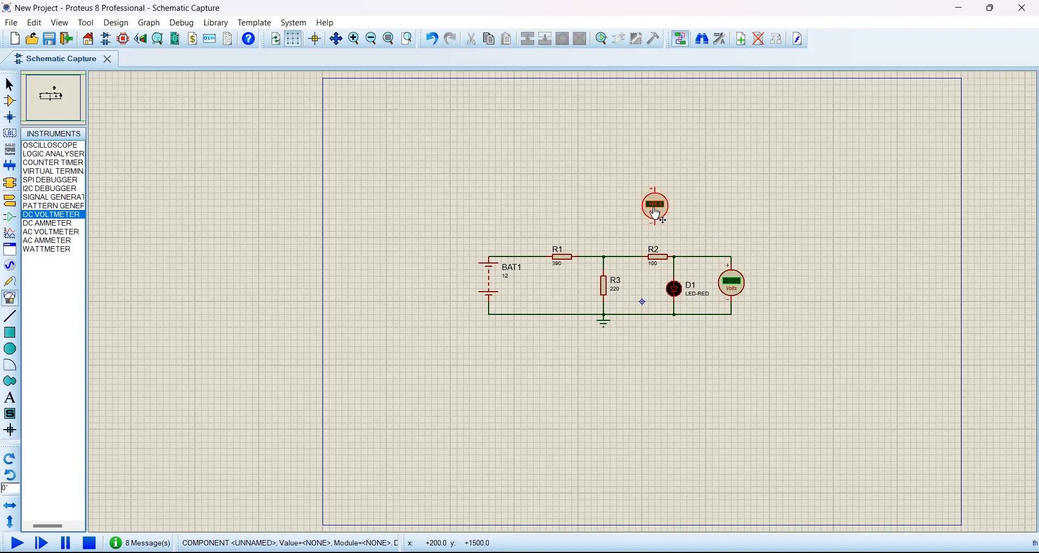
{"action": "right_click", "coordinate": [655, 214]}
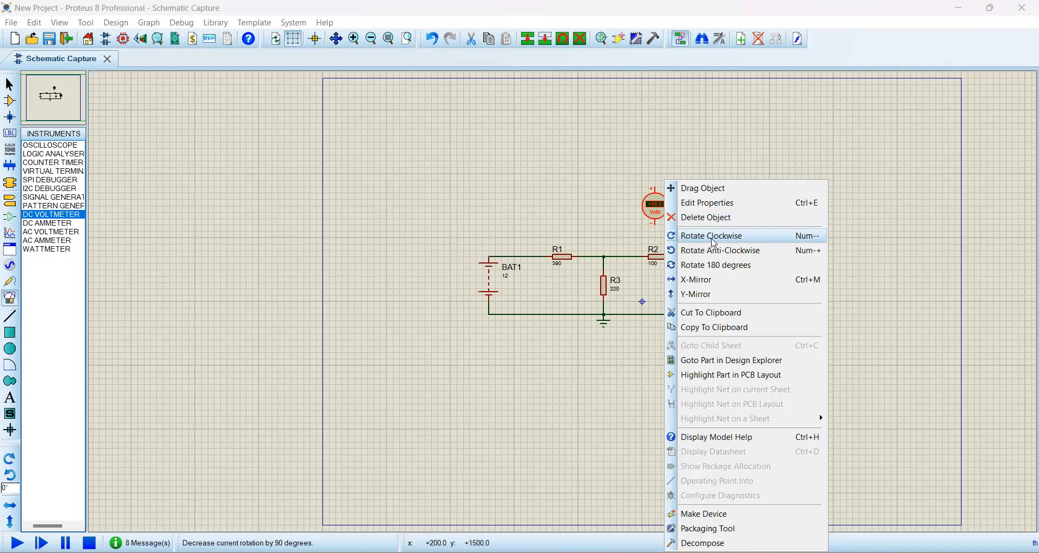
{"action": "left_click", "coordinate": [713, 234]}
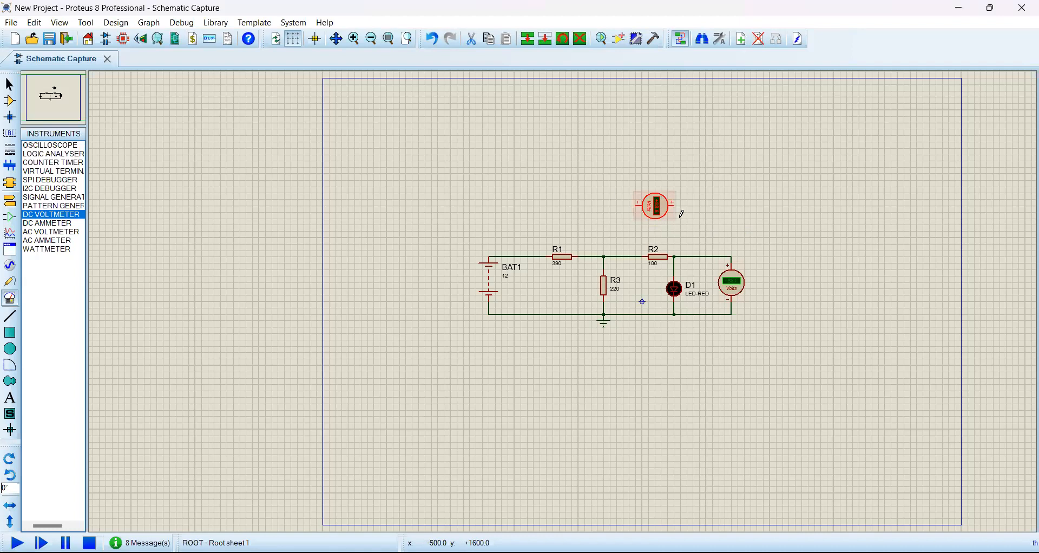
{"action": "left_click", "coordinate": [700, 186]}
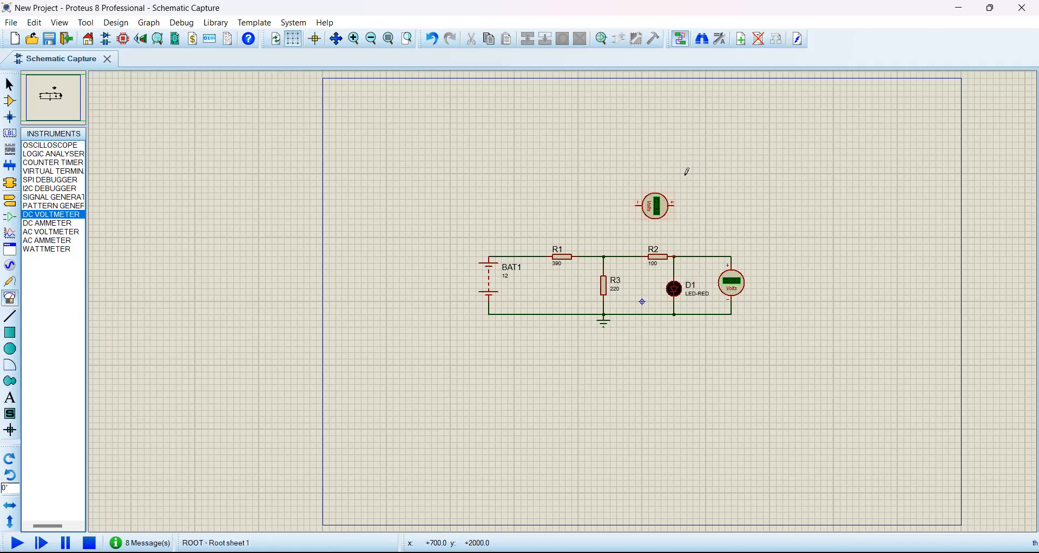
Step: Mirror the voltmeter above R2 horizontally so its positive terminal faces the R3 junction
{"action": "left_click", "coordinate": [662, 209]}
{"action": "right_click", "coordinate": [662, 209]}
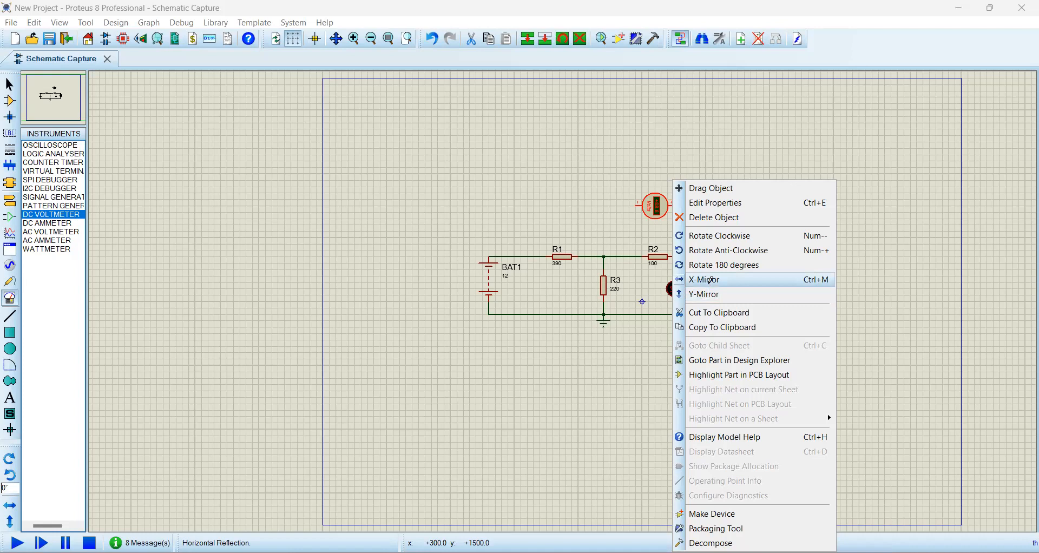
{"action": "left_click", "coordinate": [711, 280]}
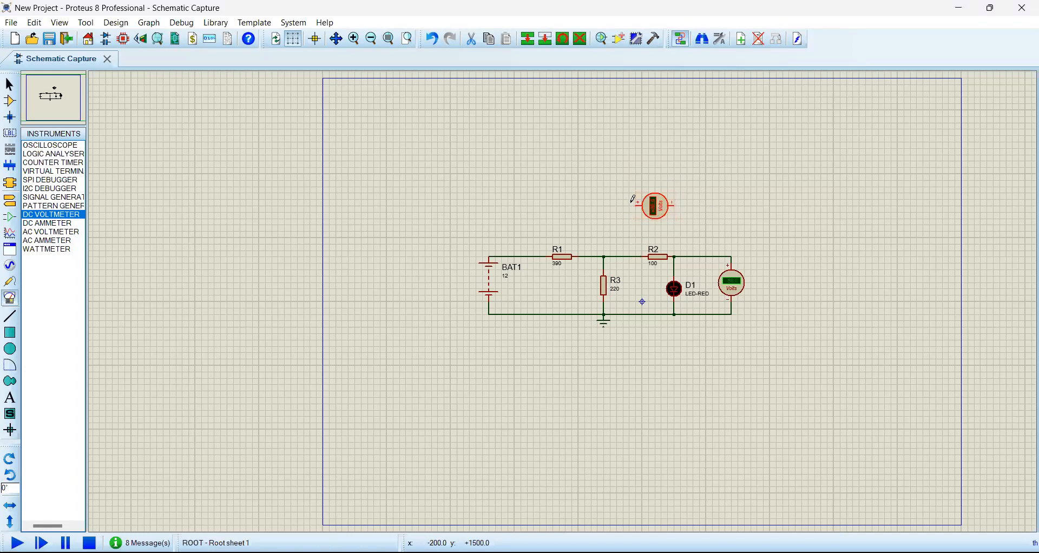
{"action": "left_click", "coordinate": [614, 188]}
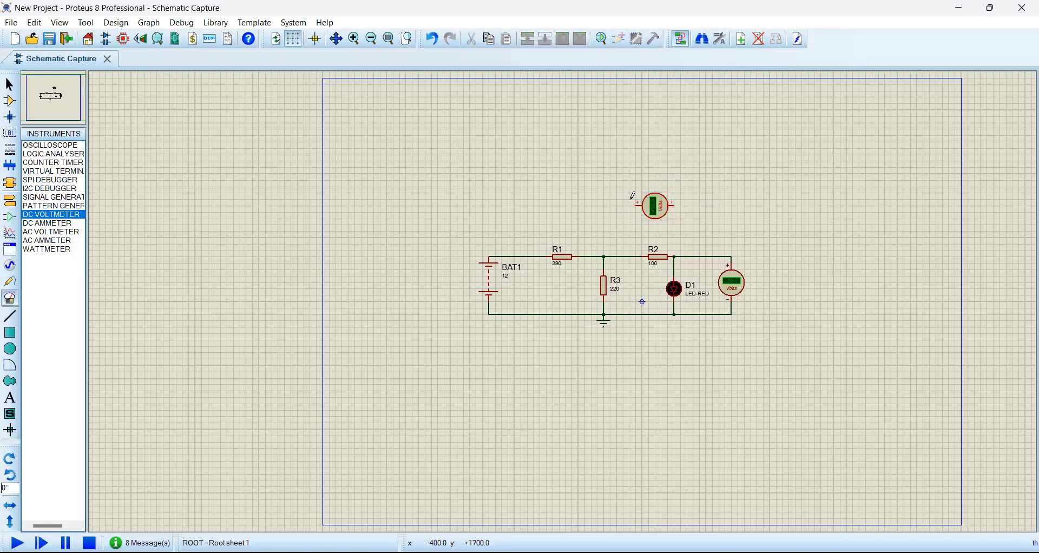
Step: Wire the second voltmeter across resistor R2, positive terminal on the R3 junction side, and run the simulation
{"action": "left_click", "coordinate": [638, 204]}
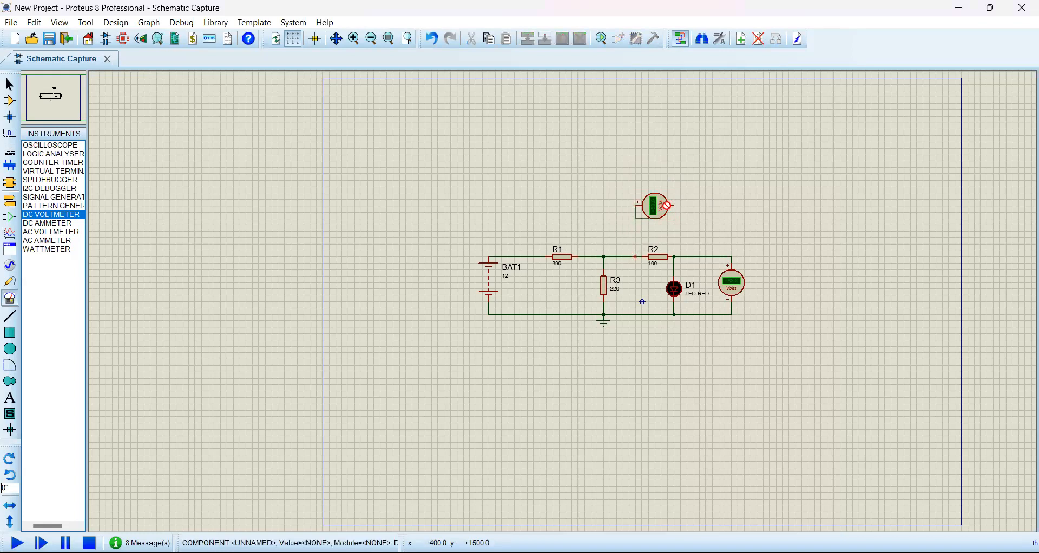
{"action": "left_click", "coordinate": [636, 256]}
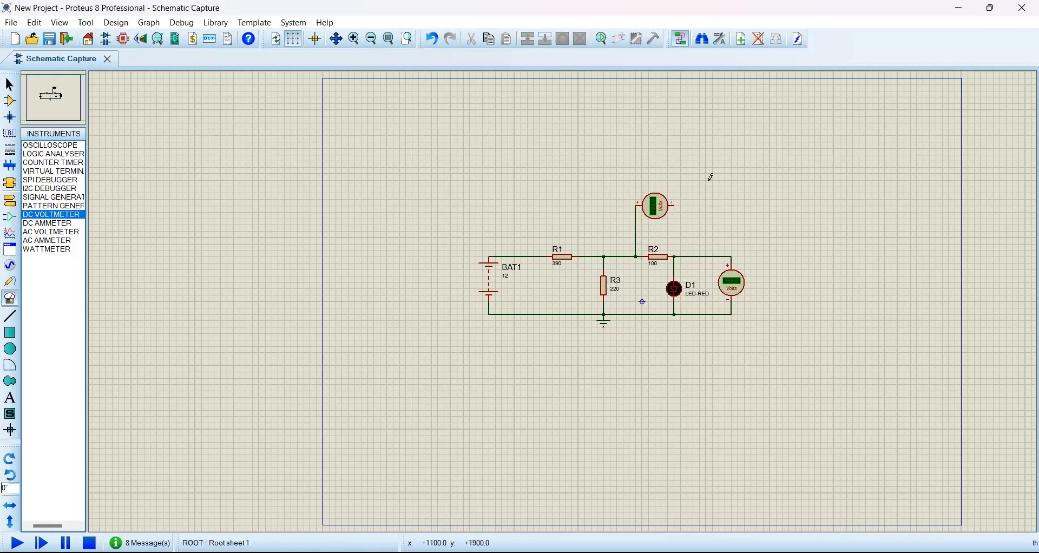
{"action": "left_click", "coordinate": [674, 206]}
{"action": "left_click", "coordinate": [674, 255]}
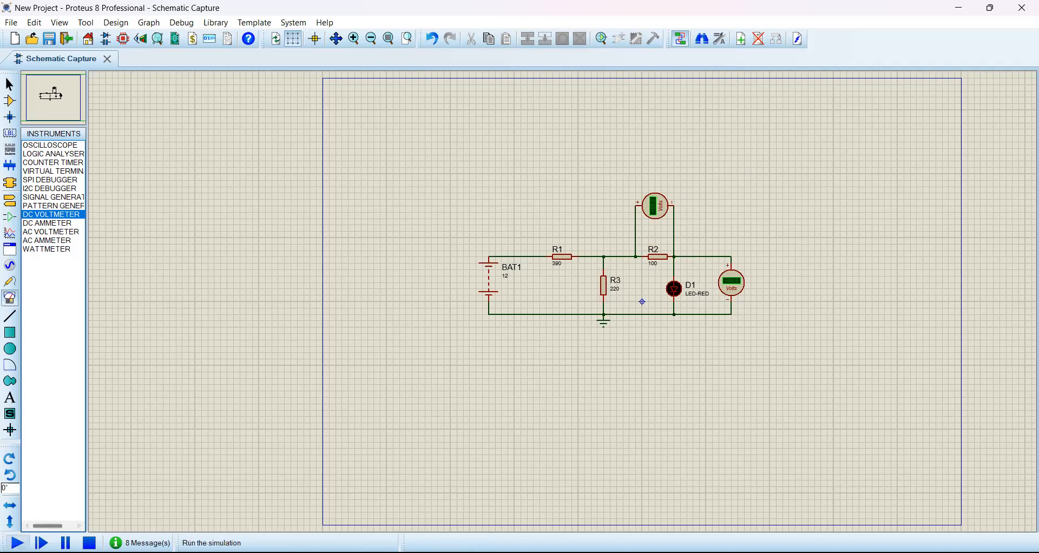
{"action": "left_click", "coordinate": [17, 543]}
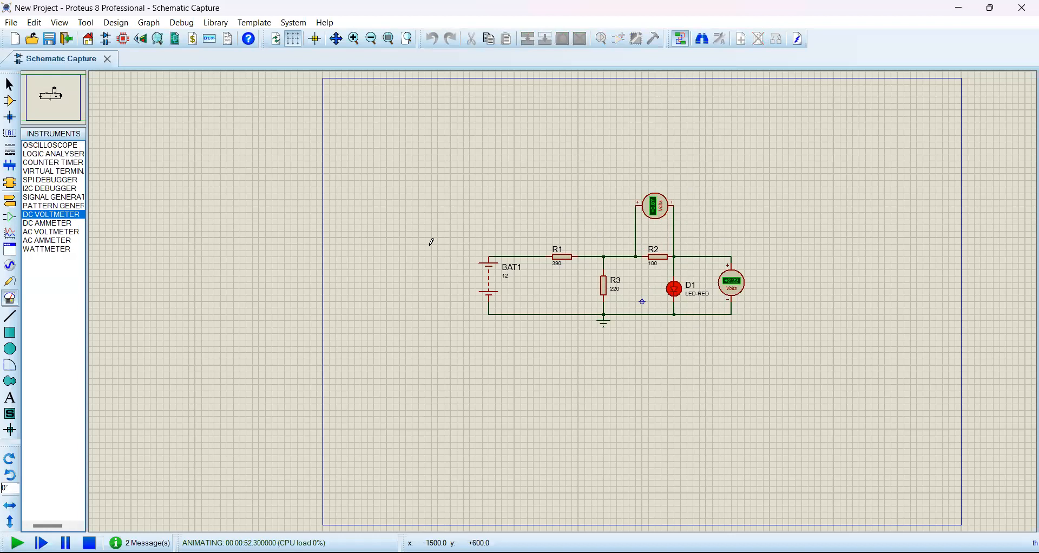
Step: Stop the simulation and place a DC AMMETER instrument above the wire between R1 and R2
{"action": "left_click", "coordinate": [53, 225]}
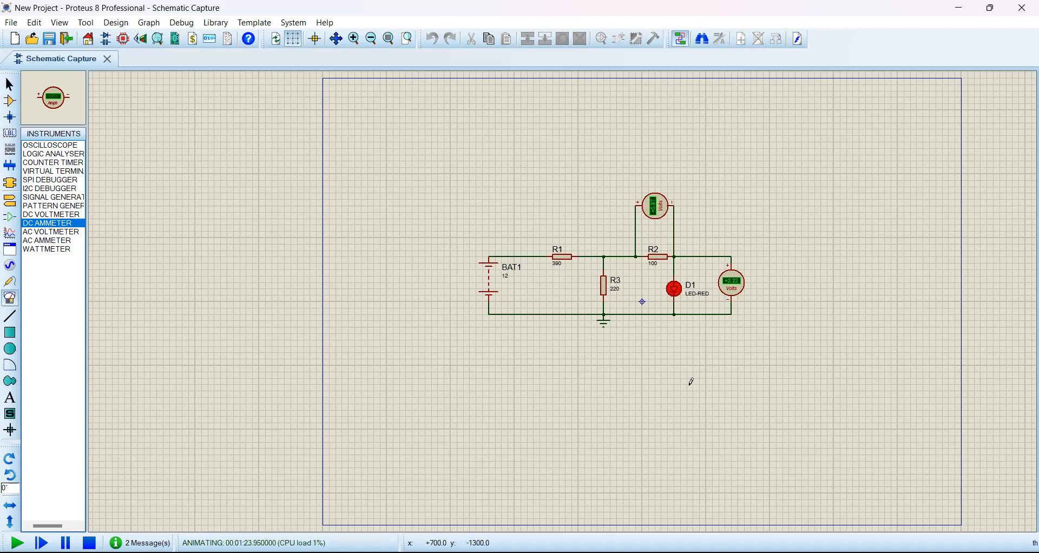
{"action": "left_click", "coordinate": [569, 170]}
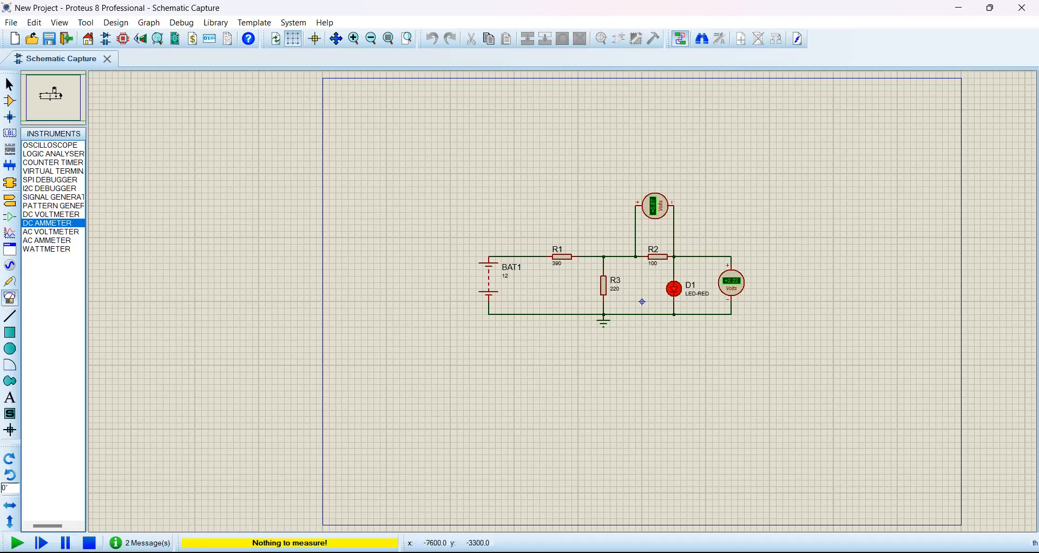
{"action": "left_click", "coordinate": [89, 542]}
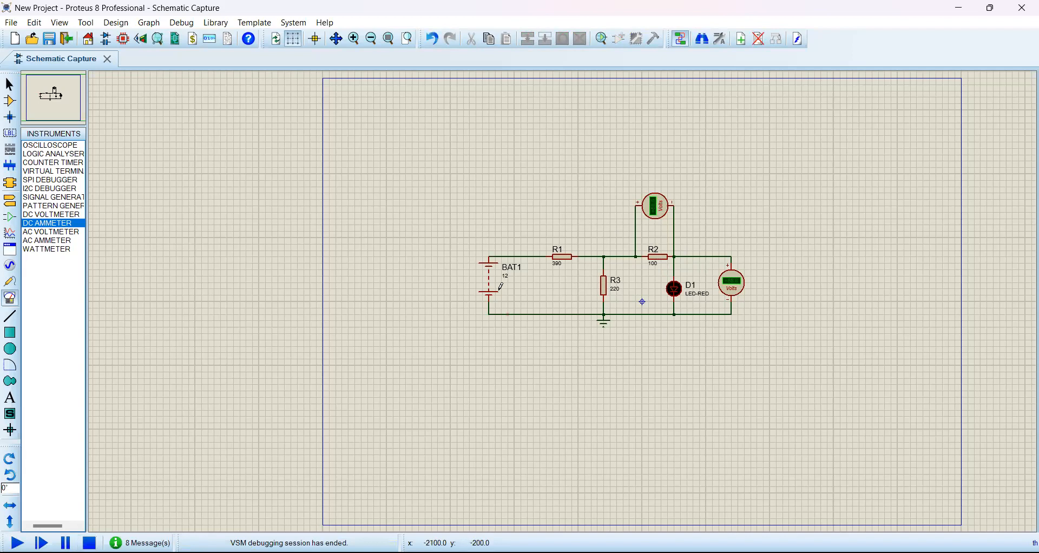
{"action": "left_click", "coordinate": [598, 175]}
{"action": "left_click", "coordinate": [587, 208]}
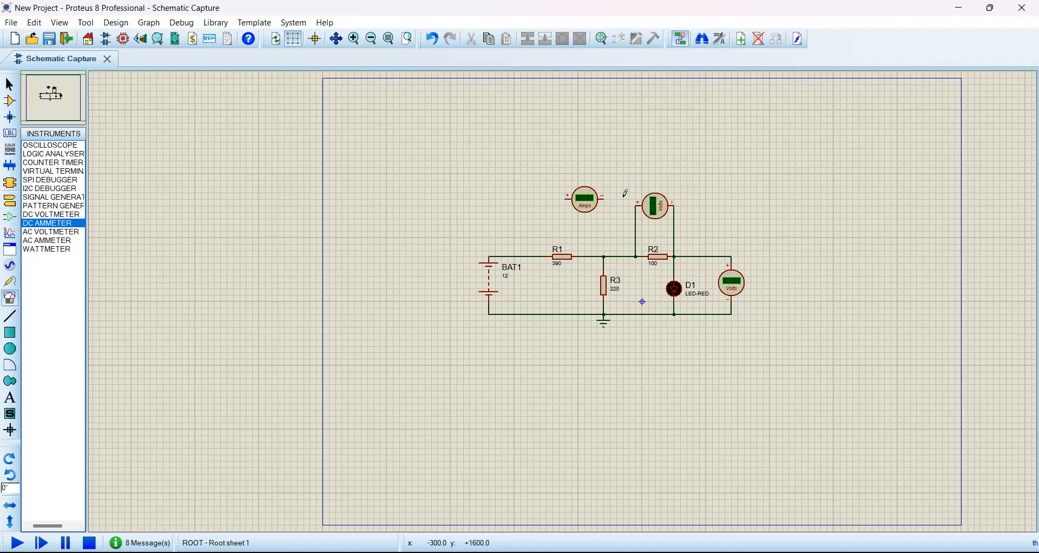
Step: Replace the wire between the R1–R3 junction and R2 with the DC ammeter in series, positive terminal at the junction, and briefly run the simulation
{"action": "right_click", "coordinate": [623, 258]}
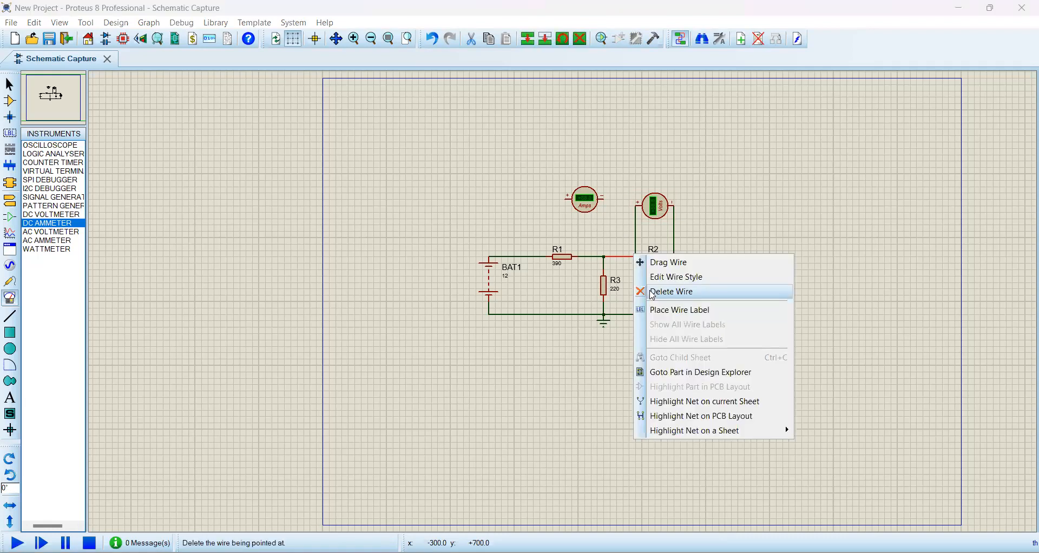
{"action": "left_click", "coordinate": [653, 292]}
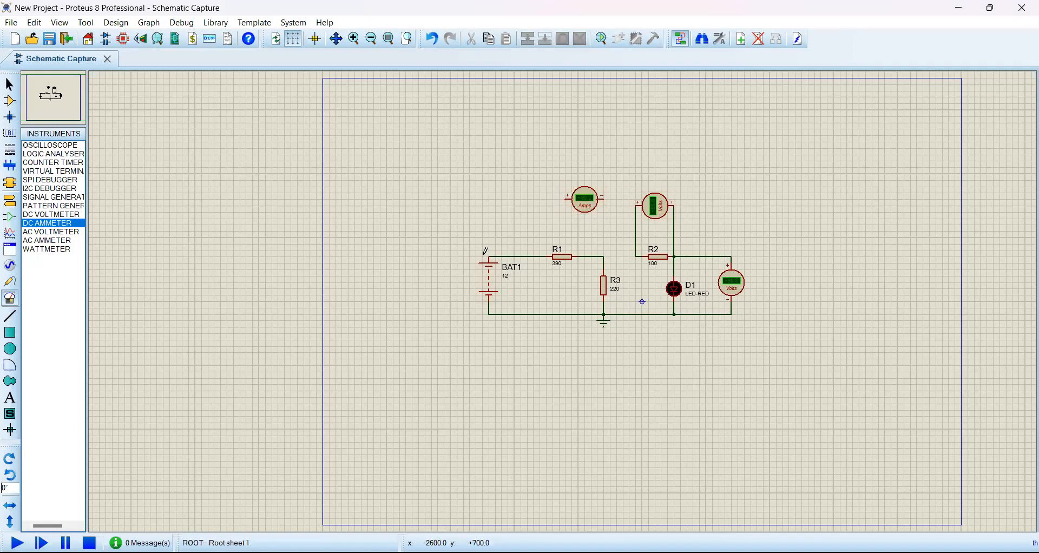
{"action": "left_click", "coordinate": [566, 198]}
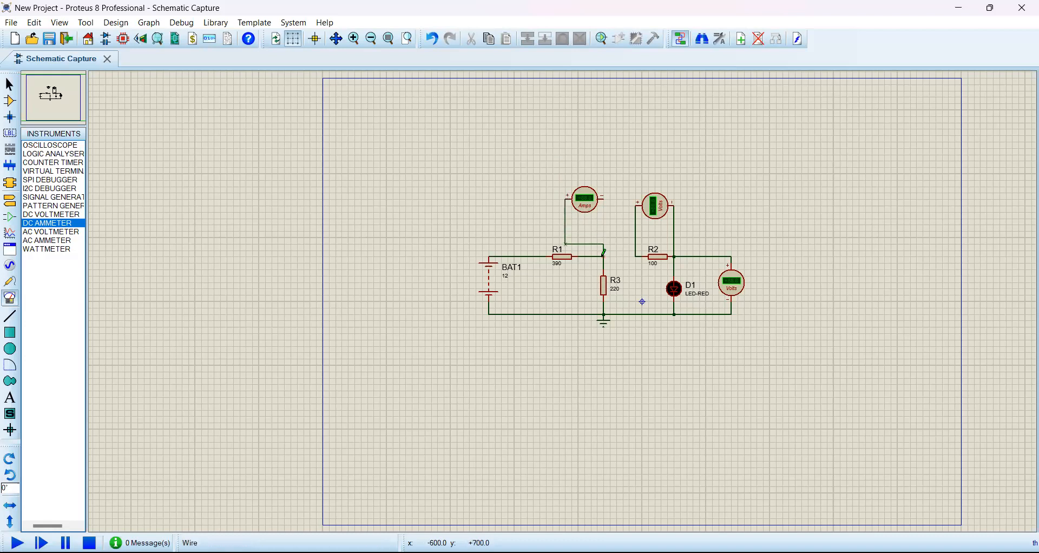
{"action": "left_click", "coordinate": [603, 256]}
{"action": "left_click", "coordinate": [604, 198]}
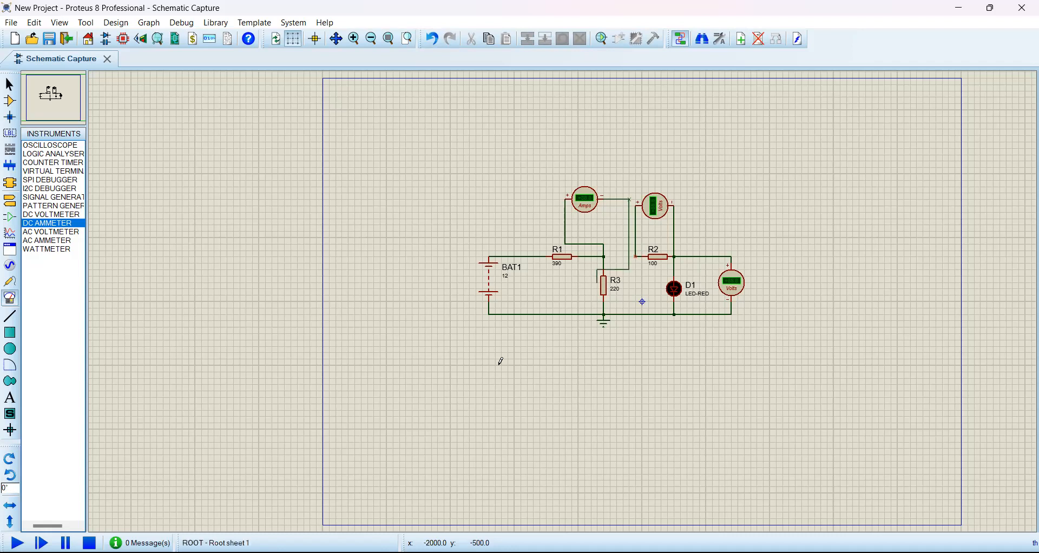
{"action": "left_click", "coordinate": [636, 256]}
{"action": "left_click", "coordinate": [17, 542]}
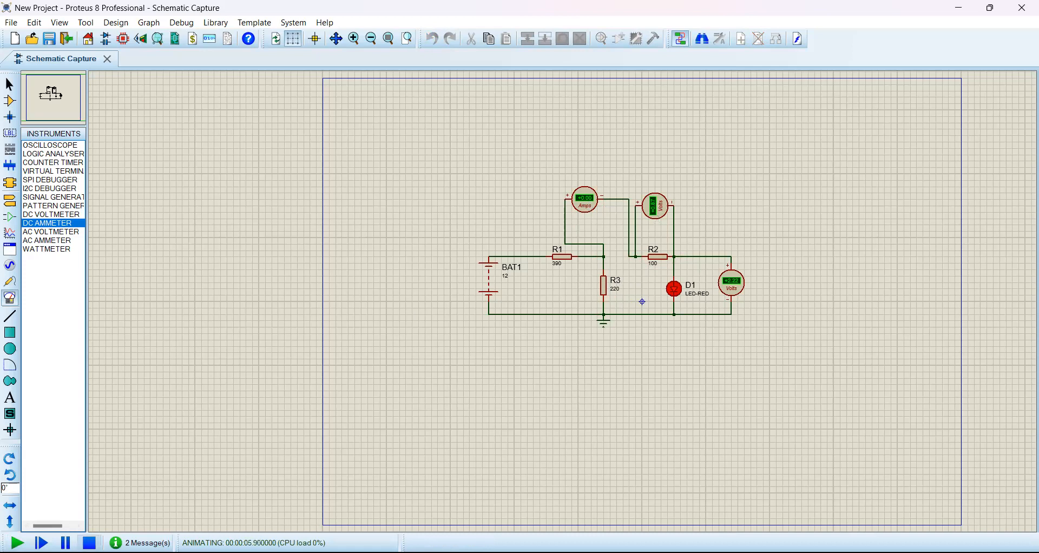
{"action": "left_click", "coordinate": [90, 543]}
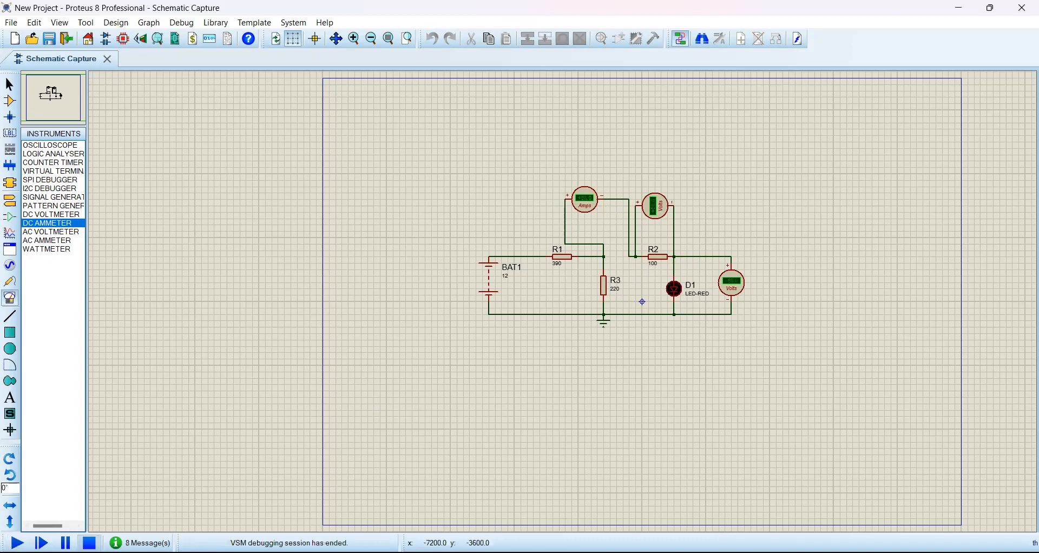
Step: Set the DC ammeter's display range to Microamps and run the simulation
{"action": "right_click", "coordinate": [598, 201]}
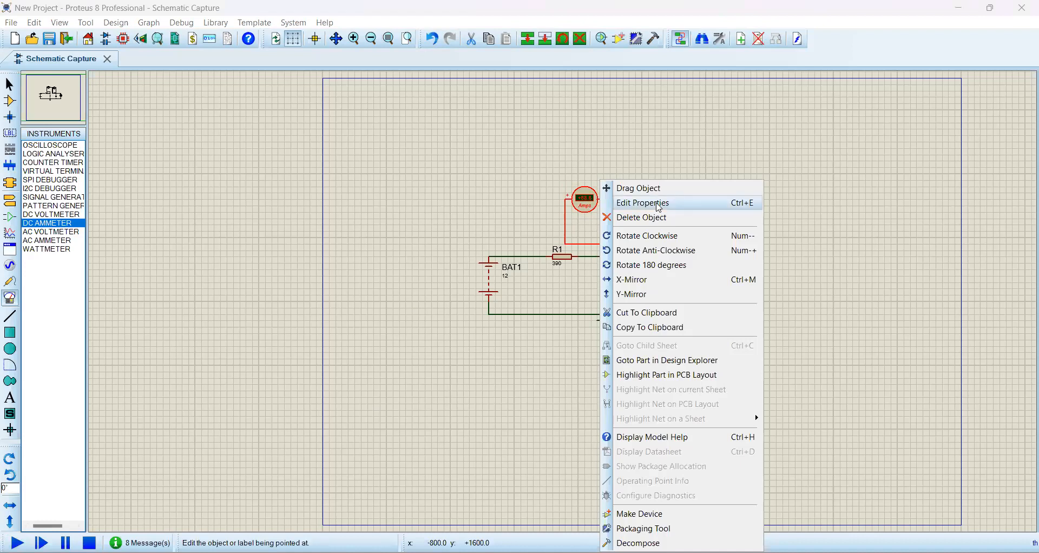
{"action": "left_click", "coordinate": [659, 204]}
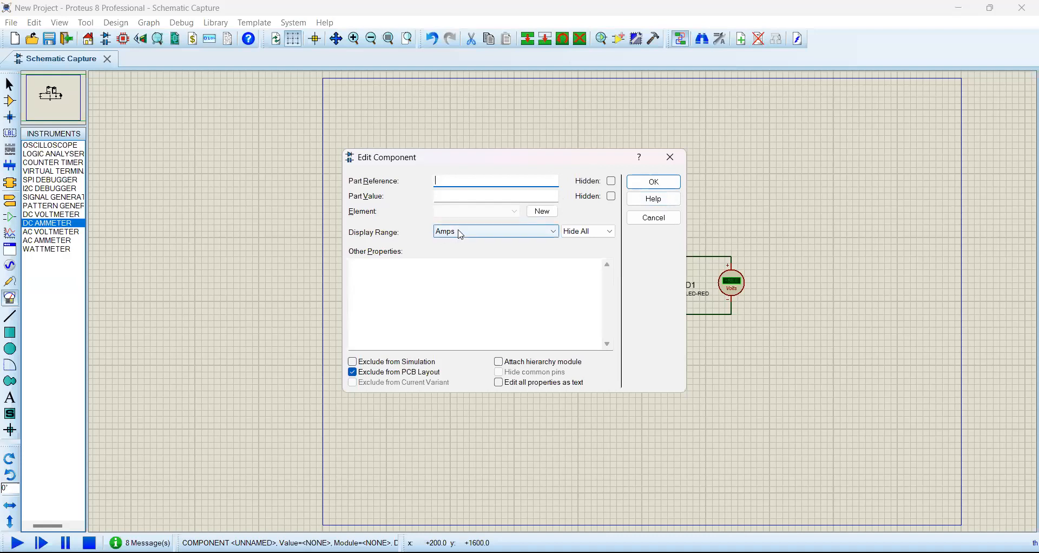
{"action": "left_click", "coordinate": [495, 233]}
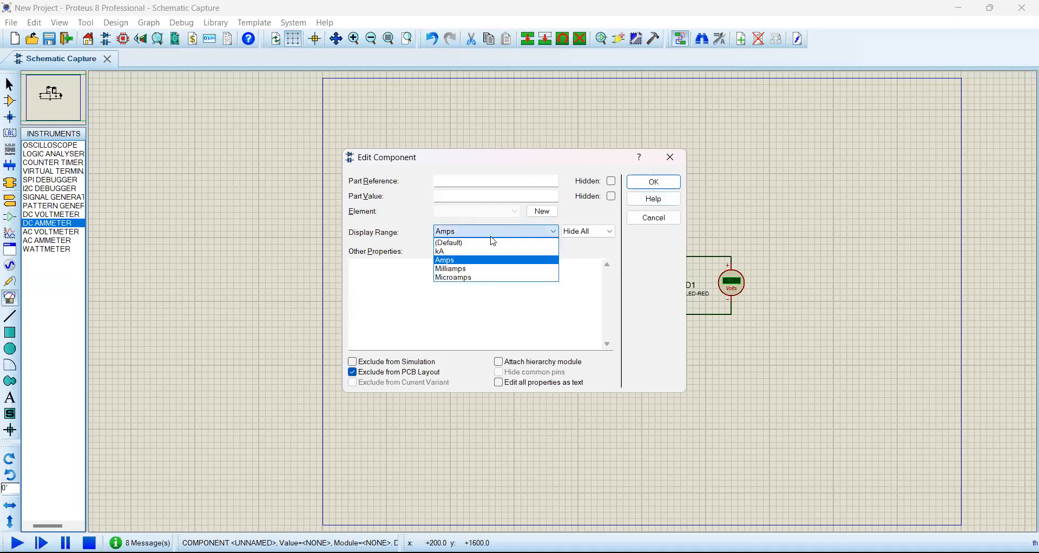
{"action": "left_click", "coordinate": [460, 278]}
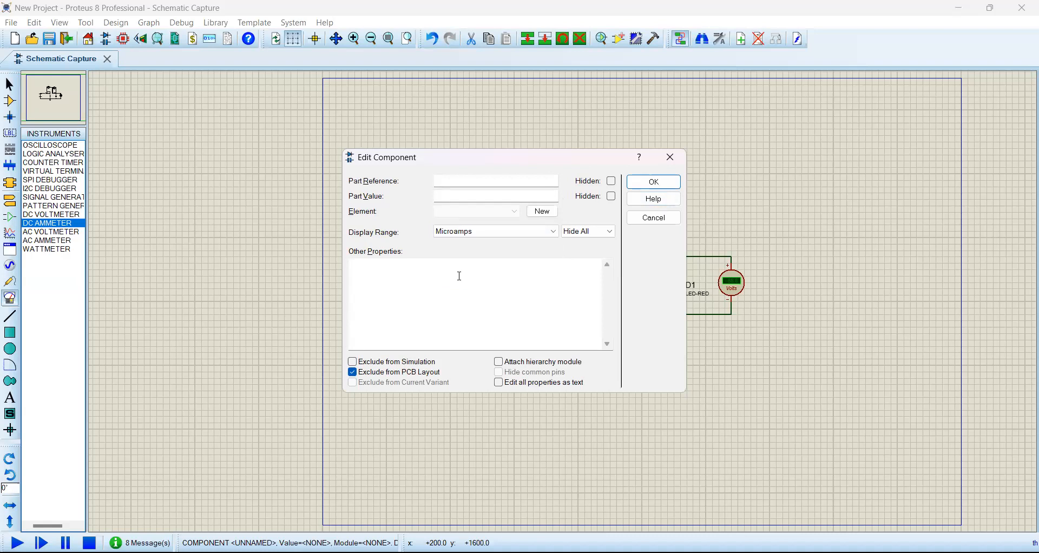
{"action": "left_click", "coordinate": [647, 184]}
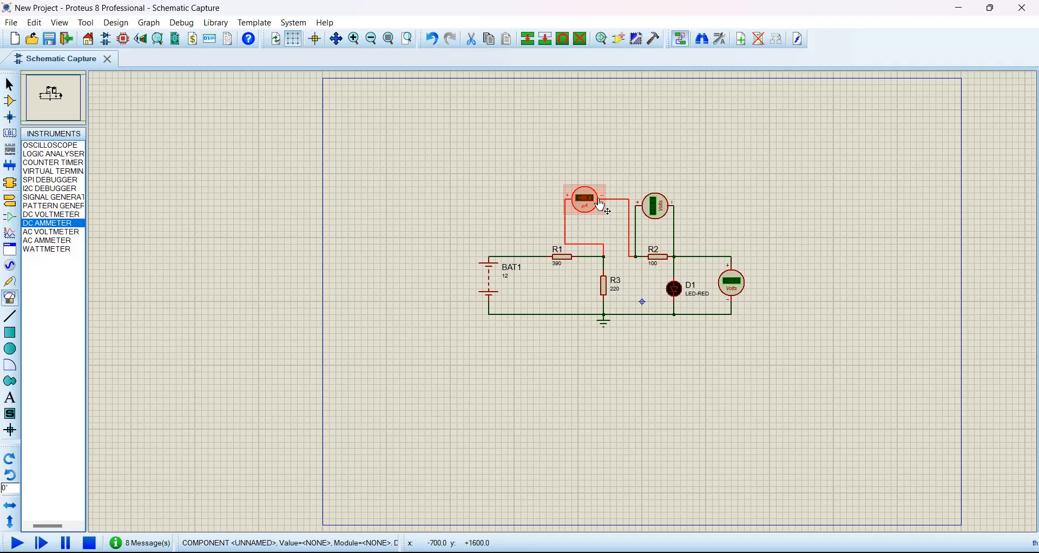
{"action": "left_click", "coordinate": [446, 307]}
{"action": "left_click", "coordinate": [17, 542]}
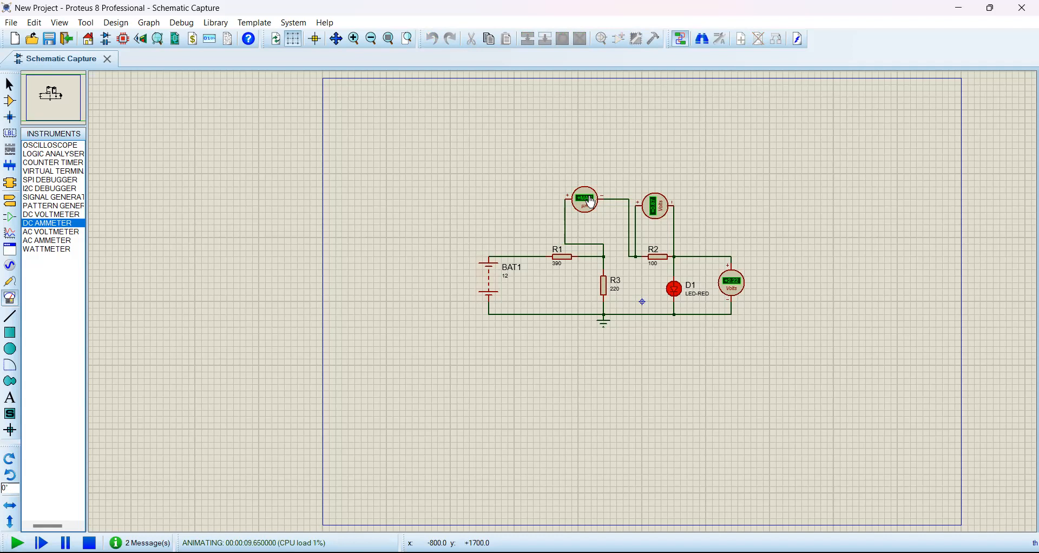
Step: Stop the simulation, set the DC ammeter's display range to Milliamps, and rerun the simulation
{"action": "left_click", "coordinate": [89, 543]}
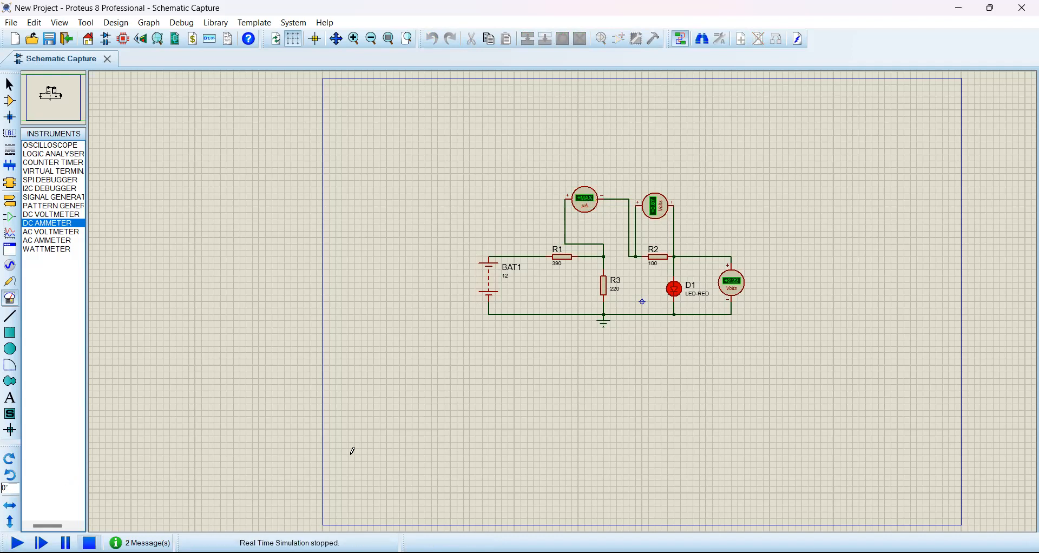
{"action": "right_click", "coordinate": [591, 209]}
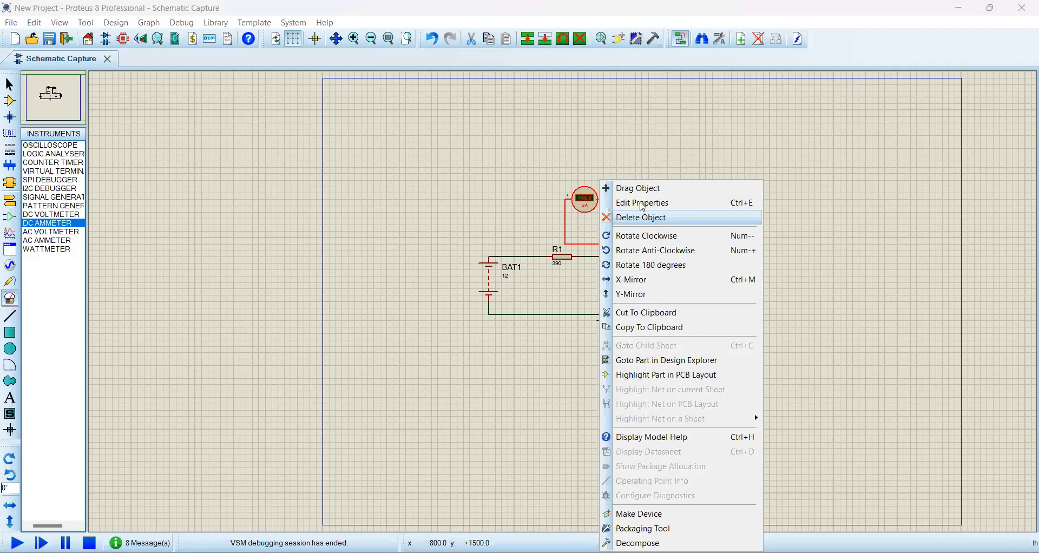
{"action": "left_click", "coordinate": [546, 234]}
{"action": "left_click", "coordinate": [543, 230]}
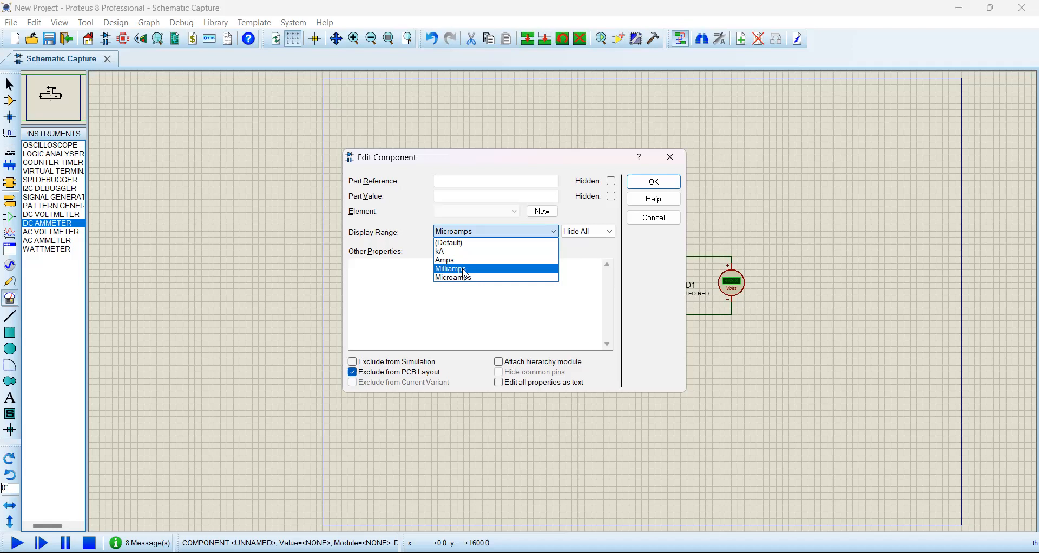
{"action": "left_click", "coordinate": [465, 274]}
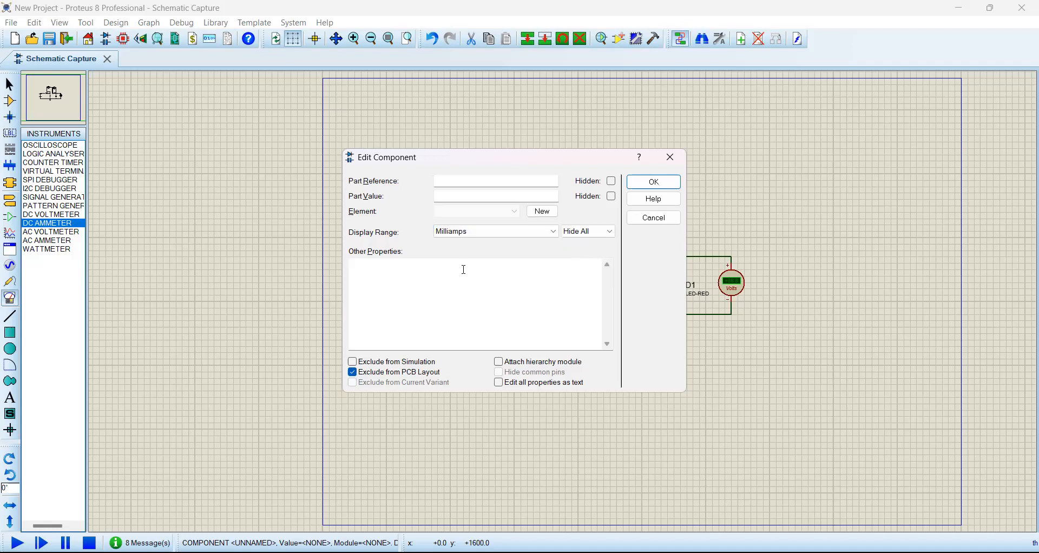
{"action": "left_click", "coordinate": [652, 183]}
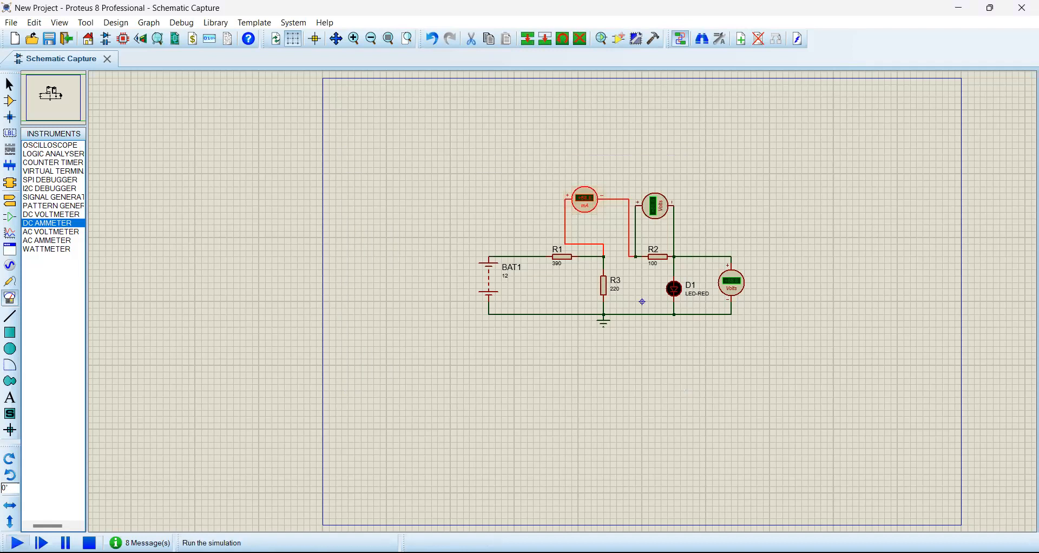
{"action": "left_click", "coordinate": [16, 542]}
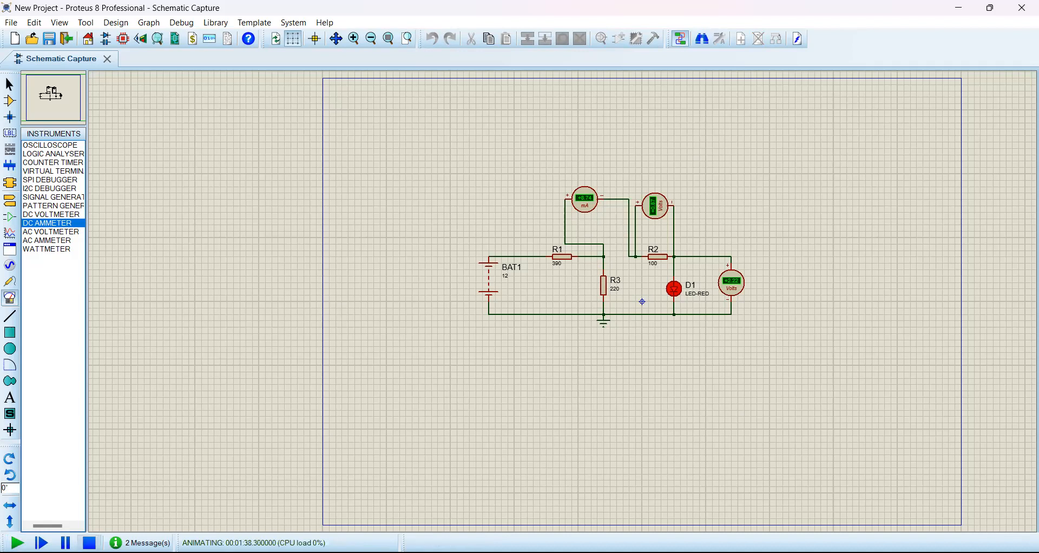
{"action": "left_click", "coordinate": [89, 543]}
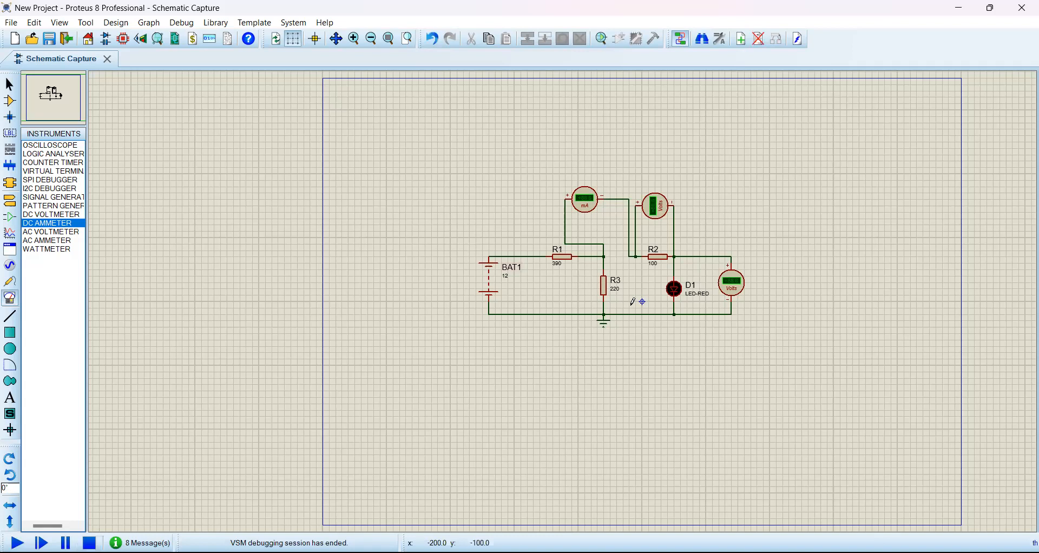
{"action": "key", "text": "F12"}
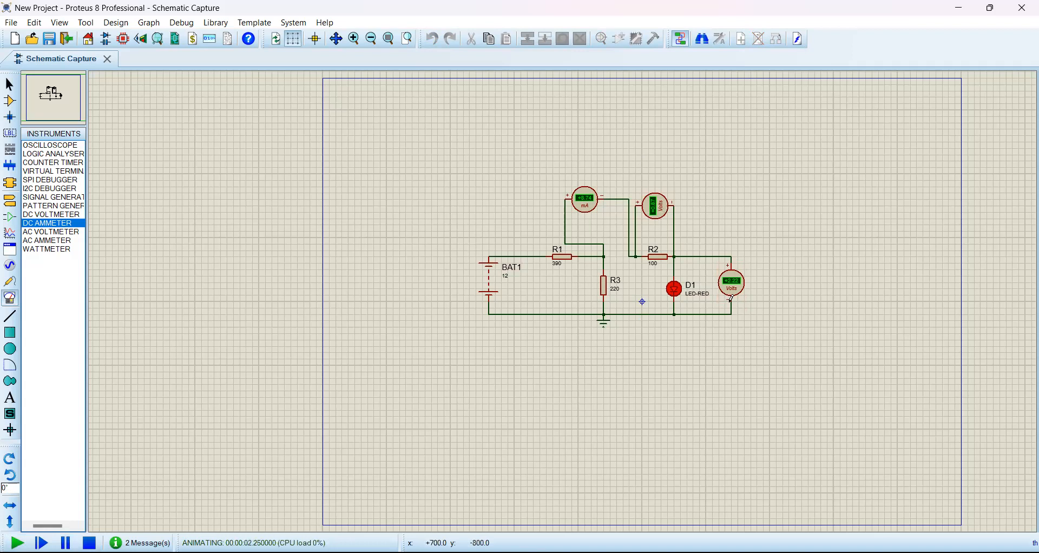
Step: Export the current schematic sheet as the PDF file New Project.PDF, with X Horizontal rotation and the PDF viewer set to launch
{"action": "left_click", "coordinate": [13, 24]}
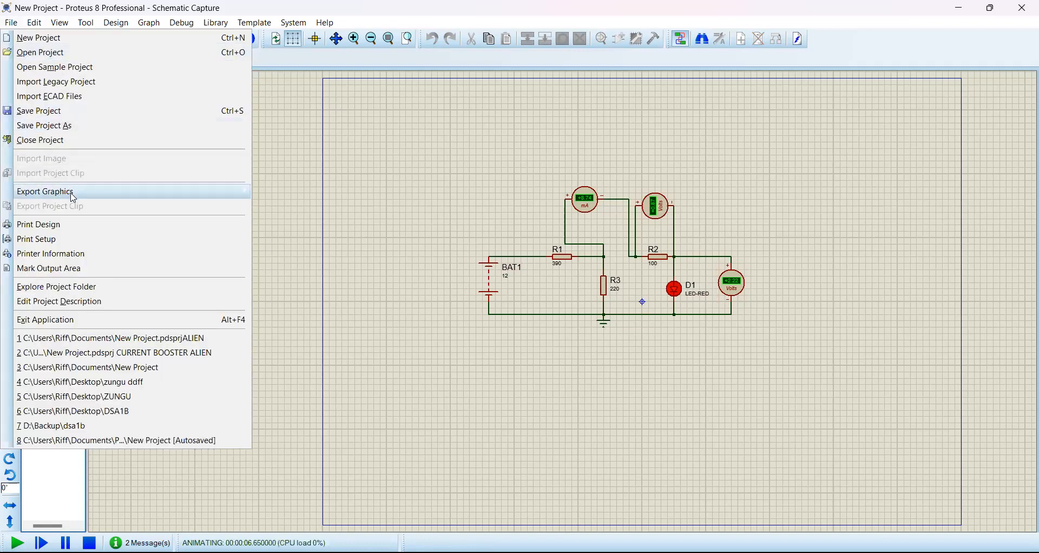
{"action": "mouse_move", "coordinate": [74, 198]}
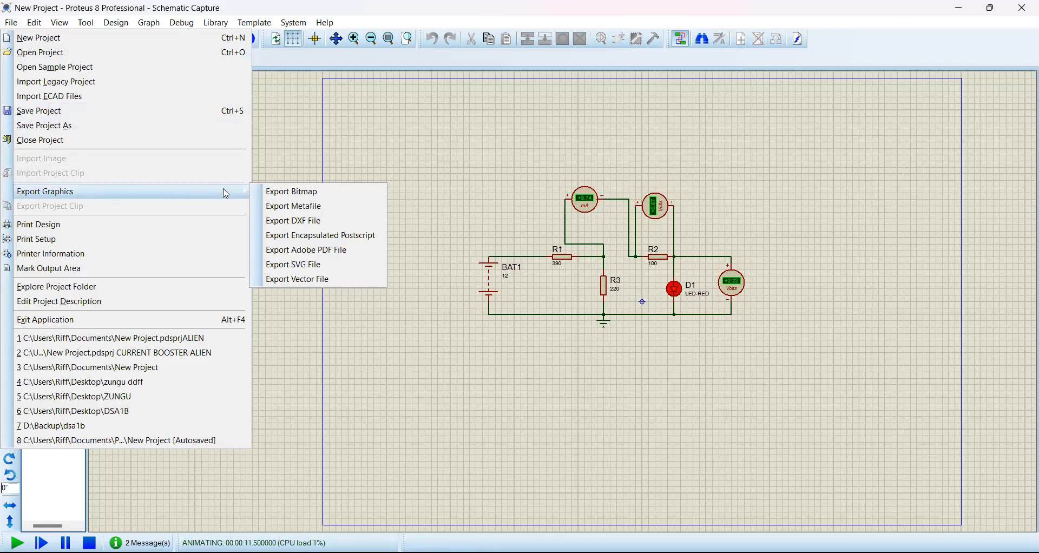
{"action": "left_click", "coordinate": [307, 251]}
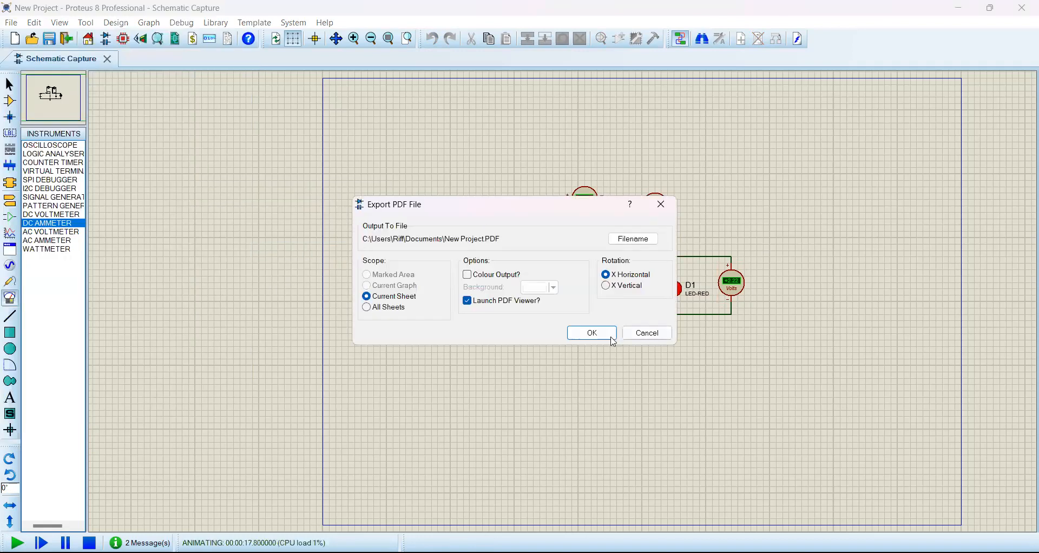
{"action": "left_click", "coordinate": [608, 337]}
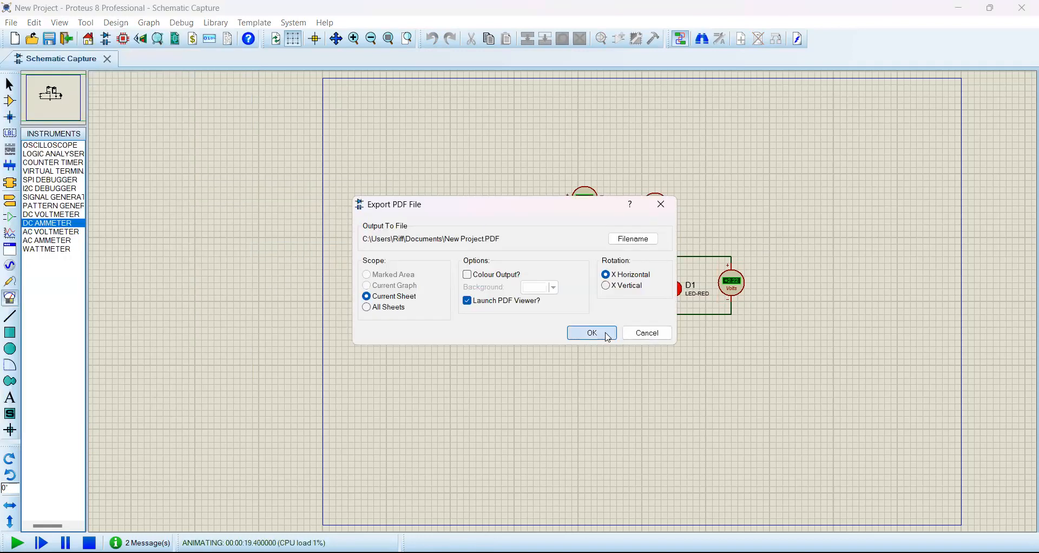